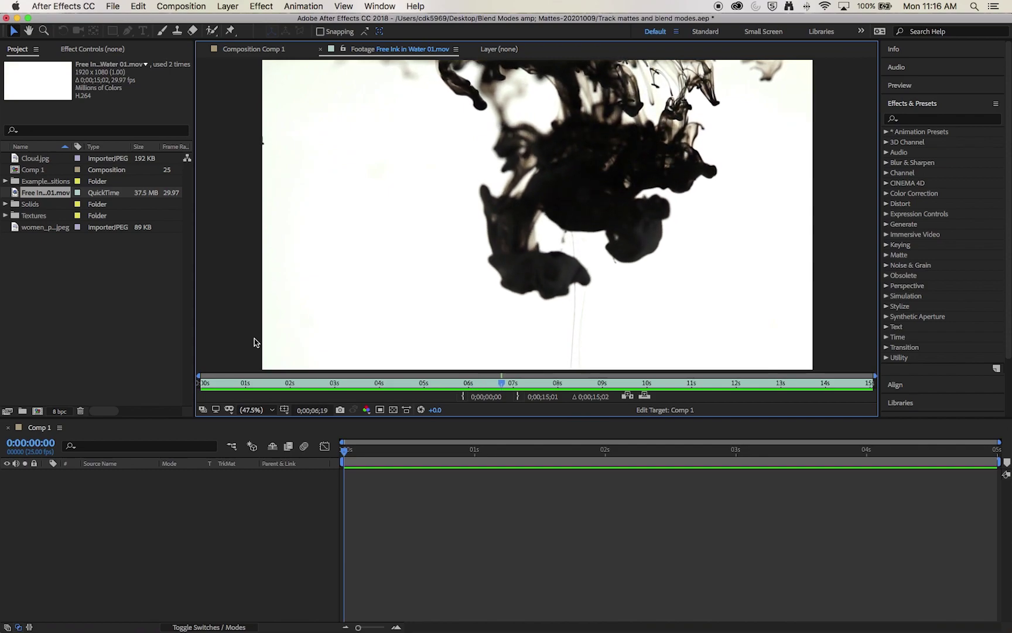
Zoom the Free Ink in Water 01.mov footage preview out to 25%.
key("comma")
key("comma")
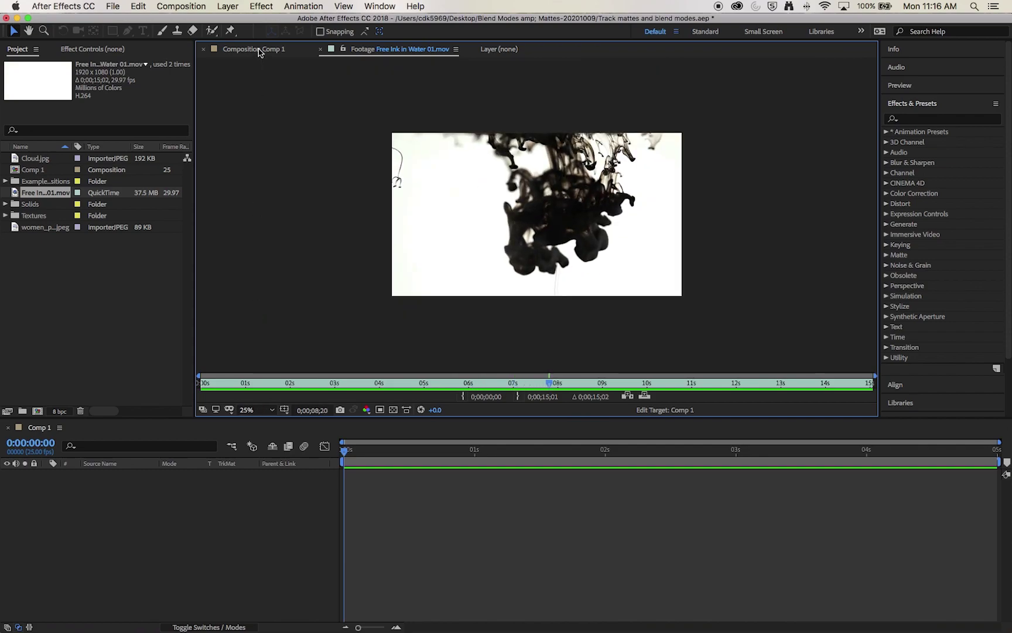
Fit Comp 1 in the viewer, add Free Ink in Water 01.mov as a layer, and scrub to visible ink.
left_click(259, 49)
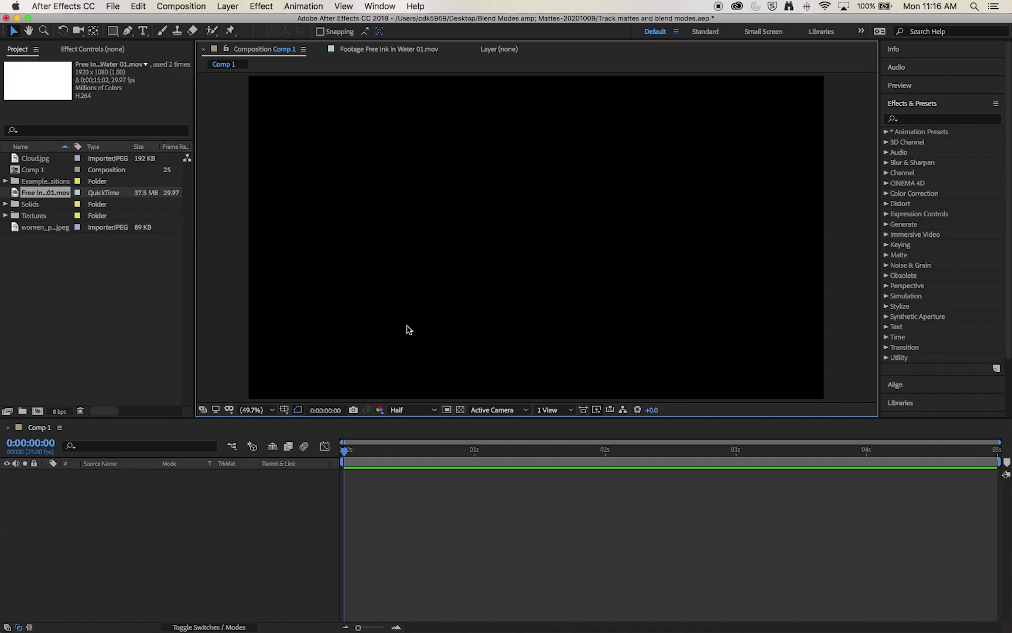
key("comma")
left_click(258, 409)
left_click(278, 200)
left_click(18, 195)
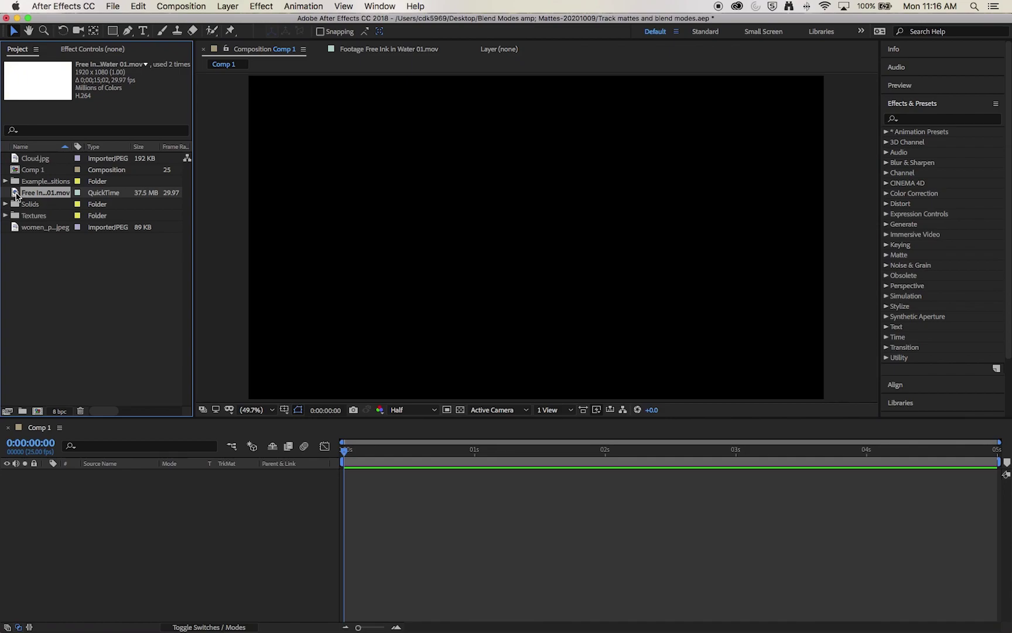
left_click_drag(16, 196, 178, 482)
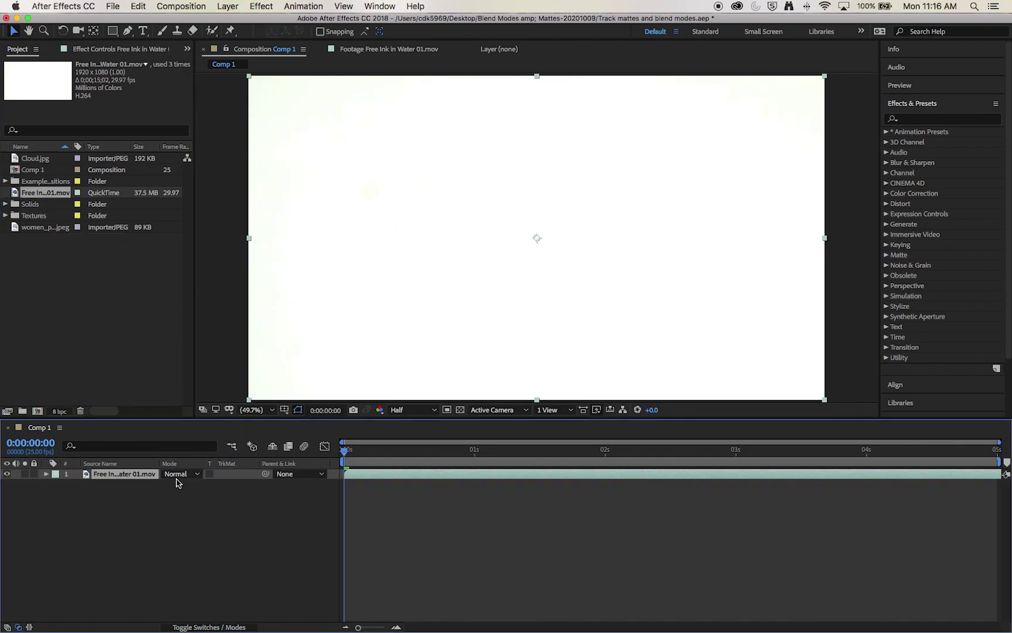
mouse_move(346, 450)
left_mouse_down()
mouse_move(730, 451)
mouse_move(569, 479)
mouse_move(408, 480)
mouse_move(456, 451)
mouse_move(657, 451)
left_mouse_up()
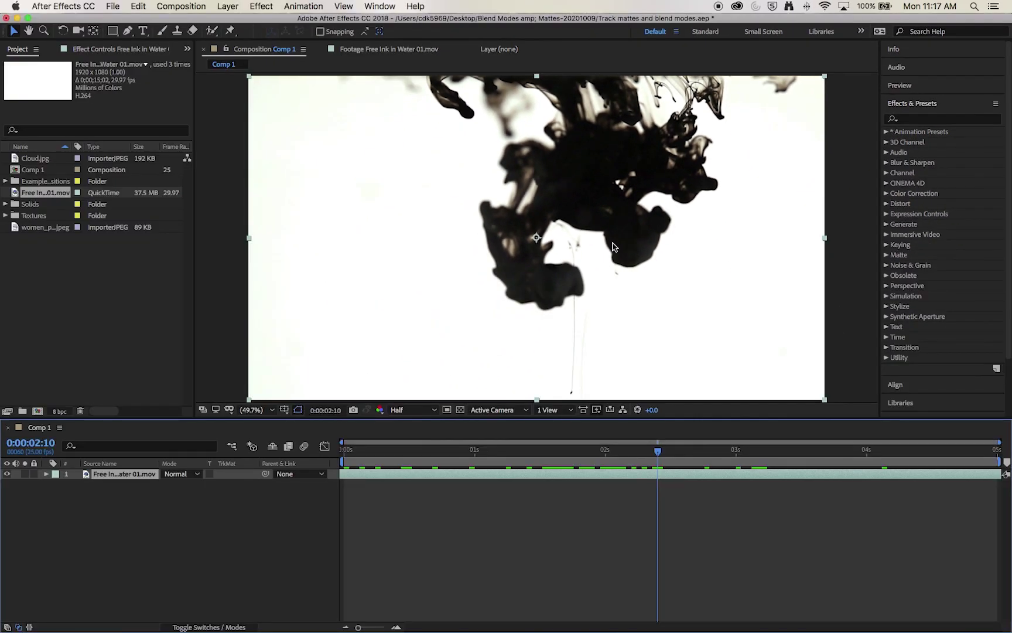
Apply Brightness & Contrast to the ink layer with Brightness 16 and Contrast 78.
left_click(926, 119)
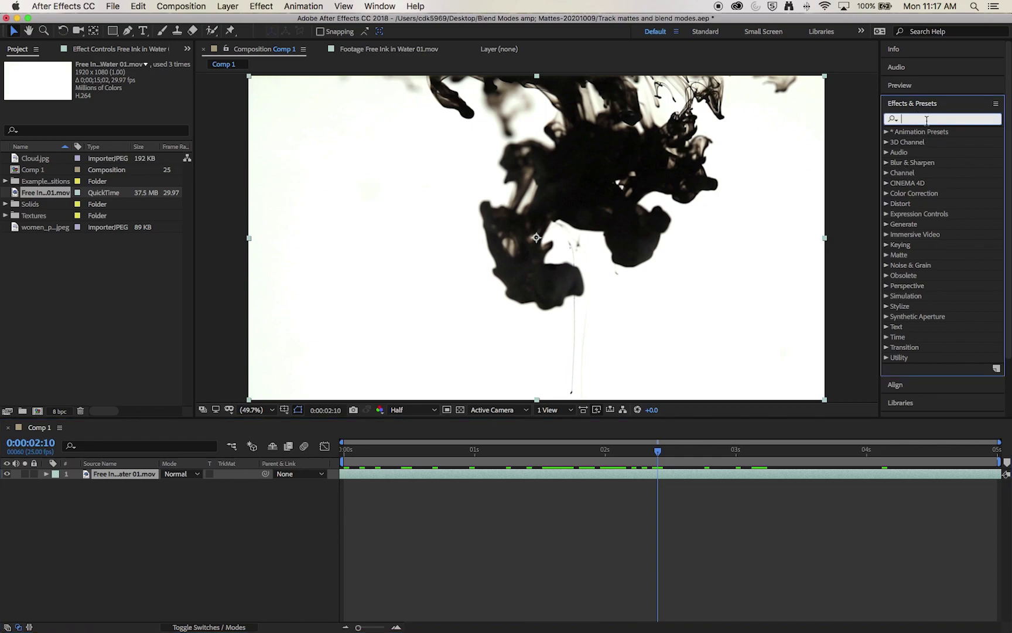
type("bri")
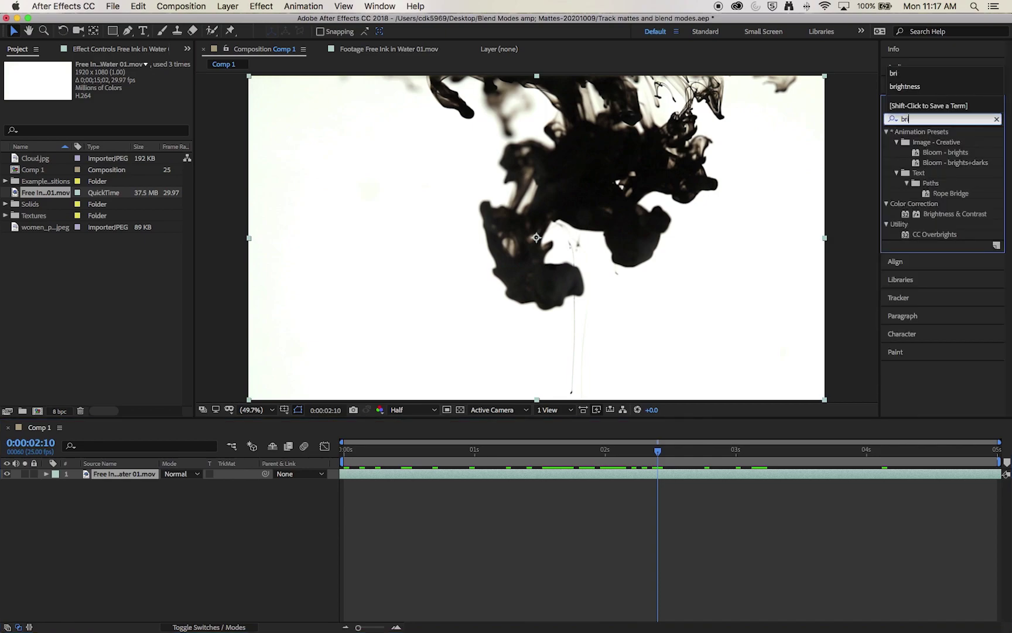
left_click(967, 213)
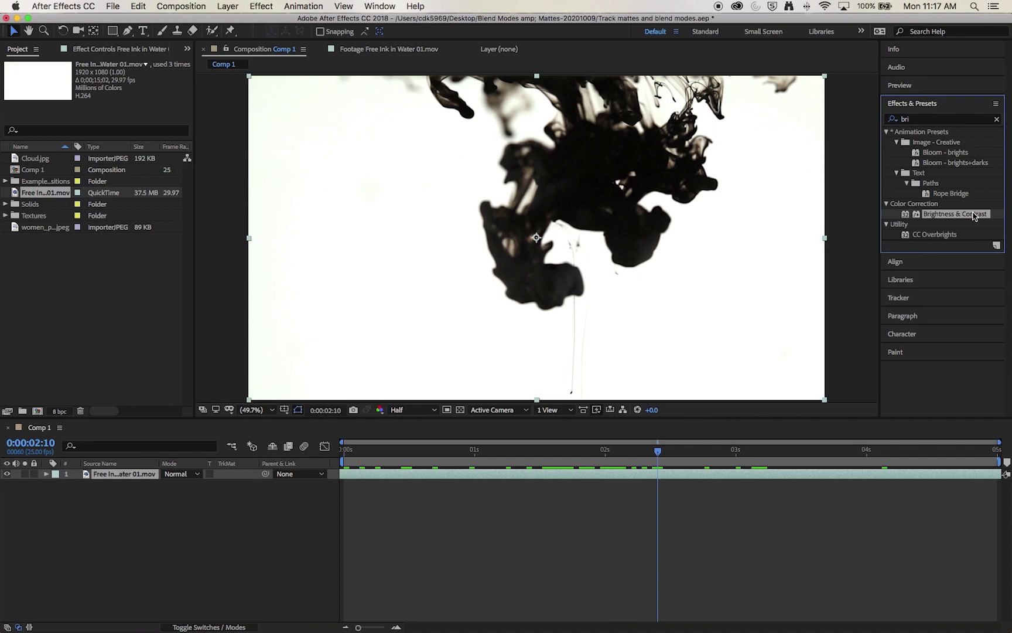
left_click_drag(974, 215, 527, 228)
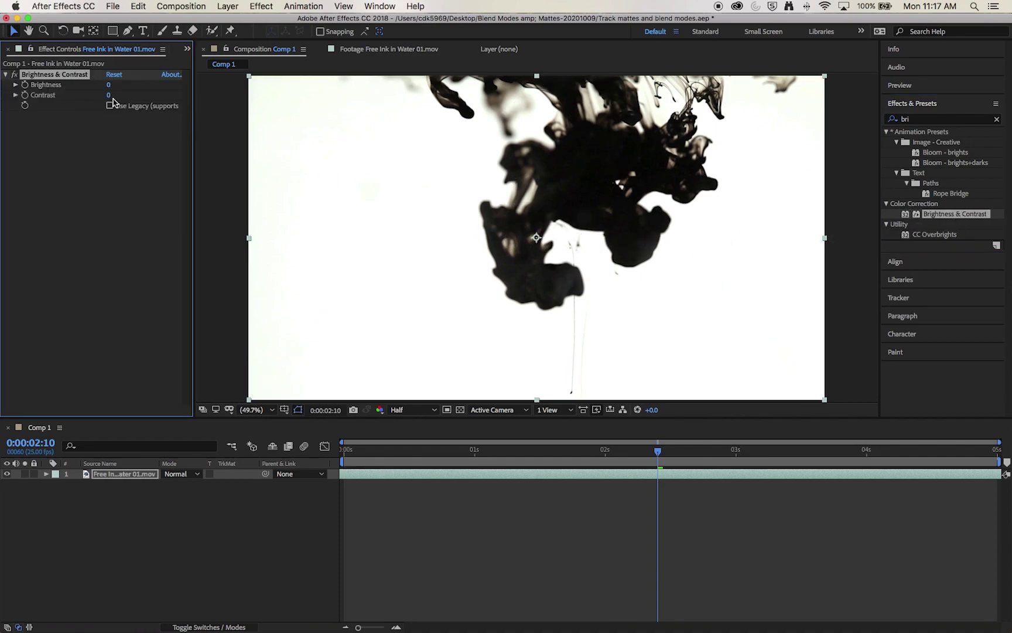
mouse_move(109, 98)
left_mouse_down()
mouse_move(160, 104)
mouse_move(113, 86)
mouse_move(141, 91)
mouse_move(121, 91)
left_mouse_up()
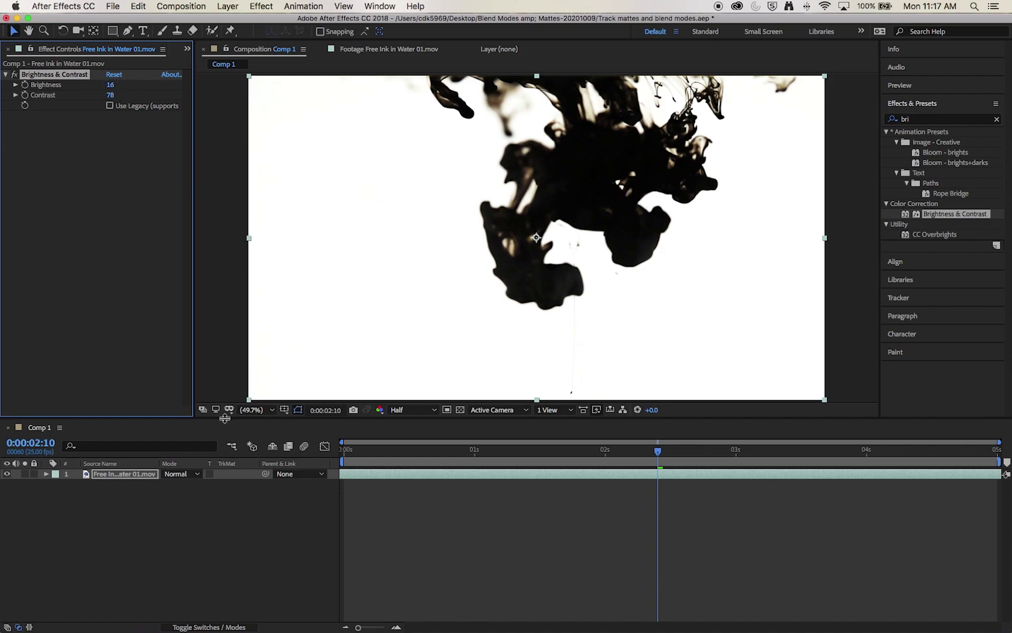
View the comp at 100% and toggle Brightness & Contrast off and on to compare.
left_click(255, 410)
left_click(277, 321)
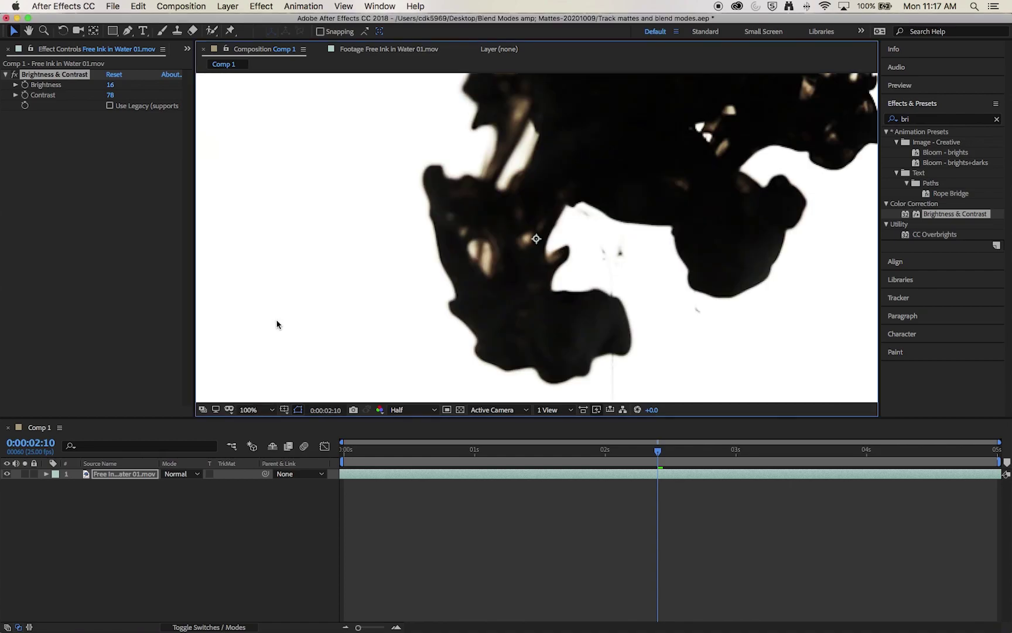
left_click(15, 74)
left_click(15, 74)
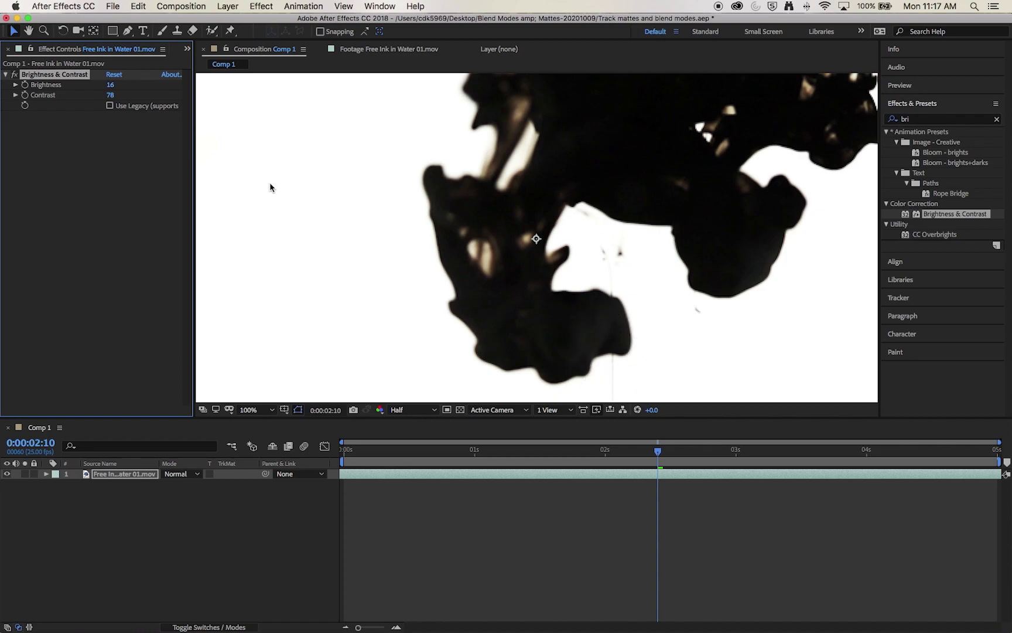
left_click(15, 75)
left_click(15, 75)
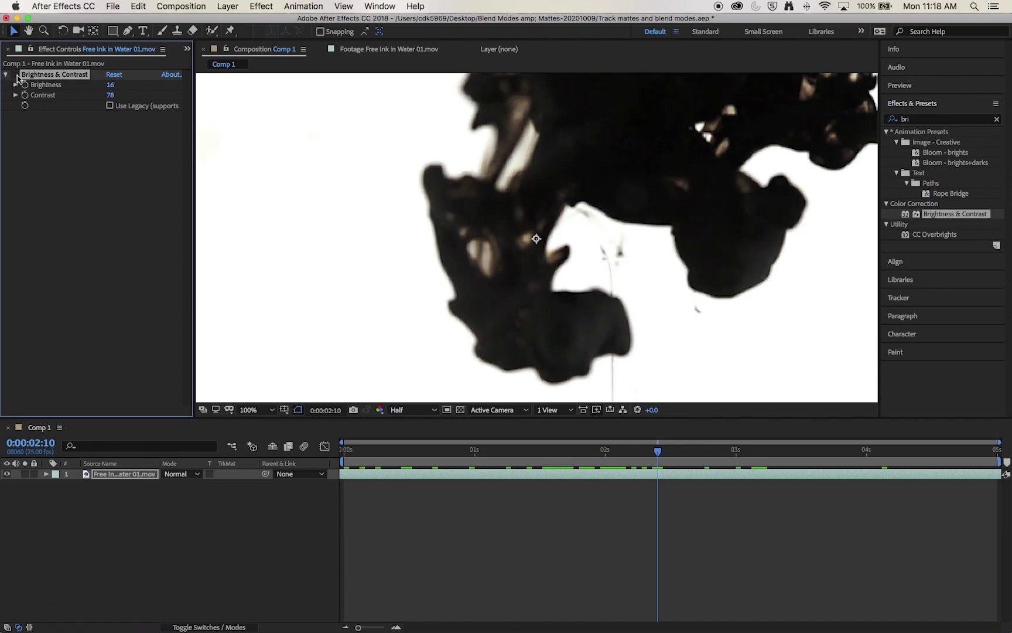
left_click(17, 75)
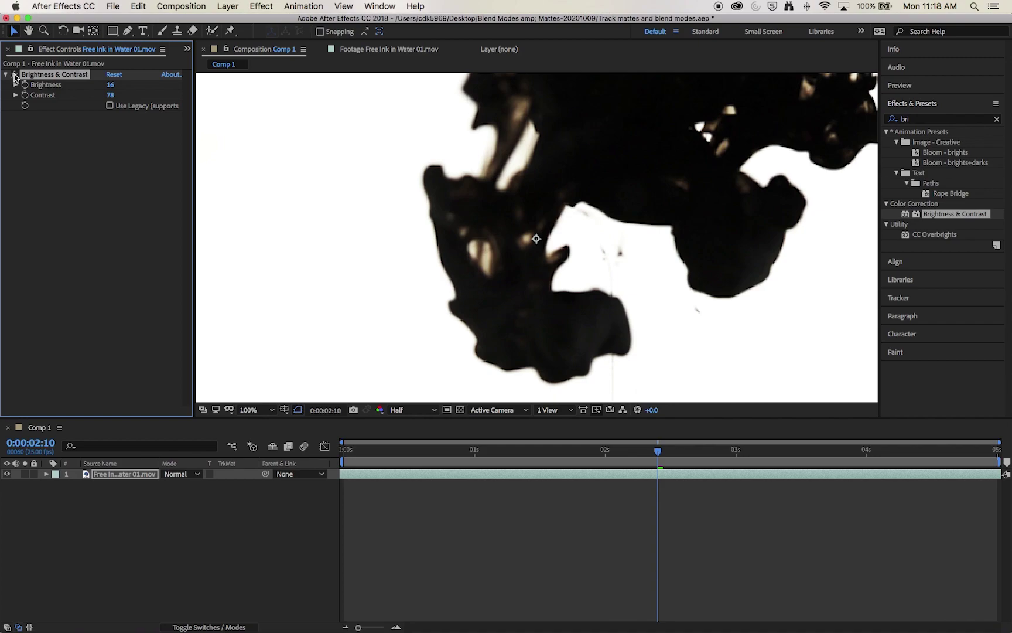
left_click(924, 117)
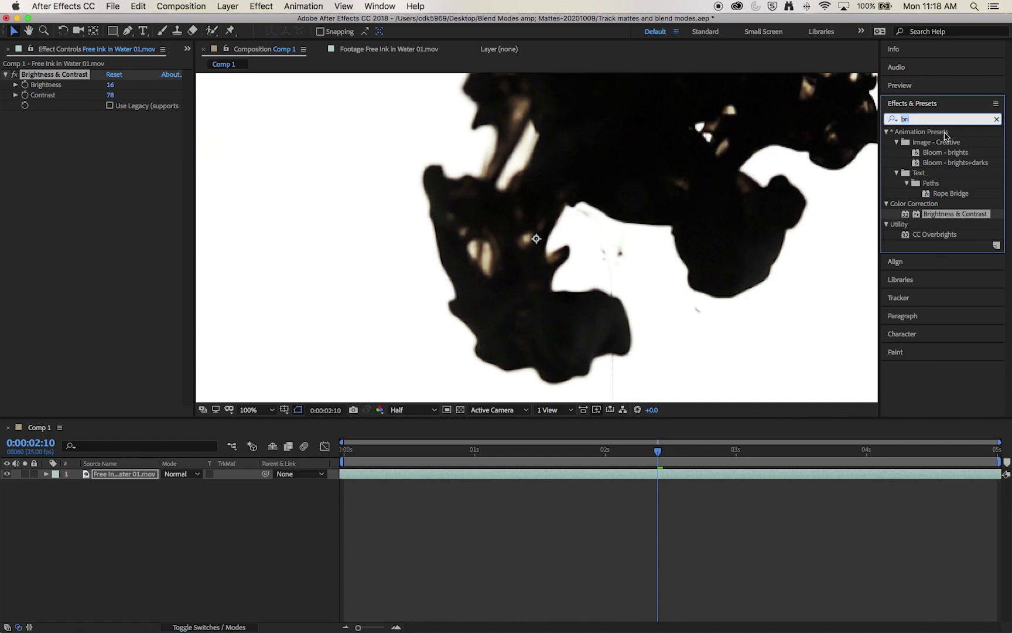
Apply the Black & White effect to the ink layer and fit the comp back in the viewer.
type("bla")
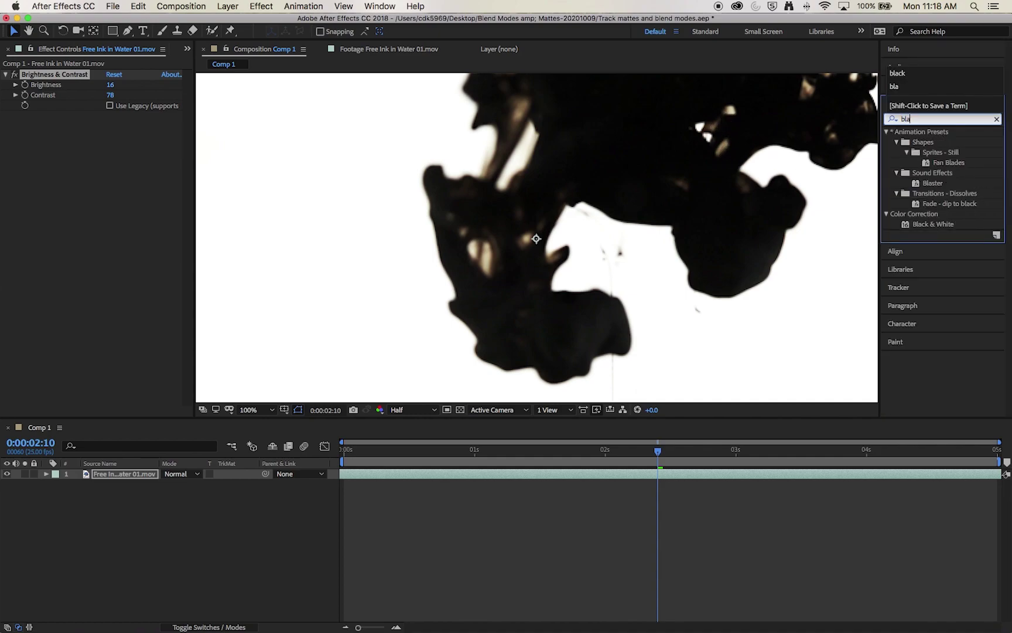
left_click_drag(937, 224, 565, 197)
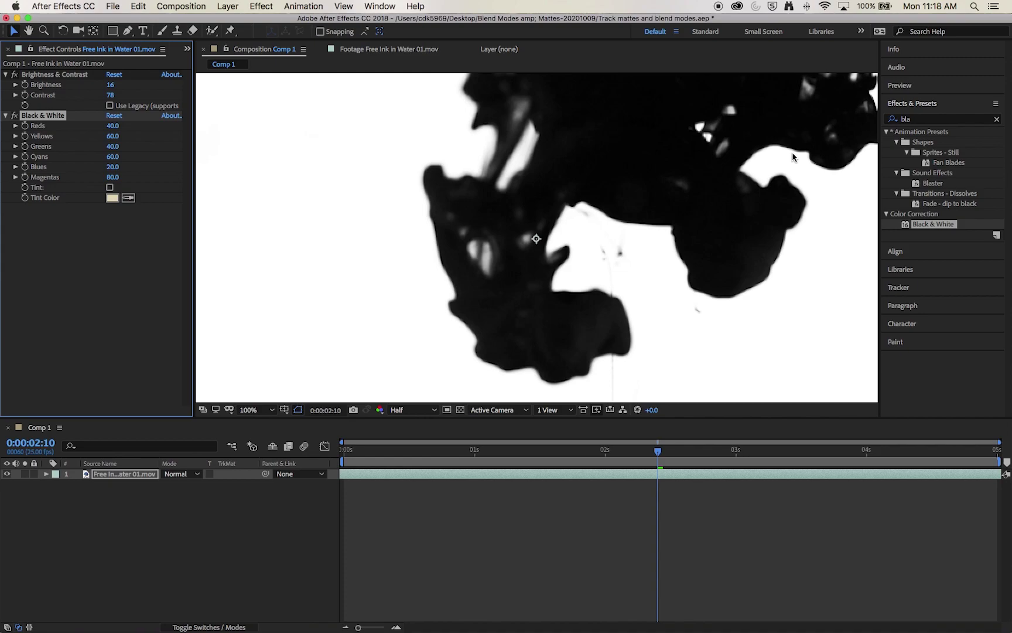
left_click(212, 552)
key("shift+slash")
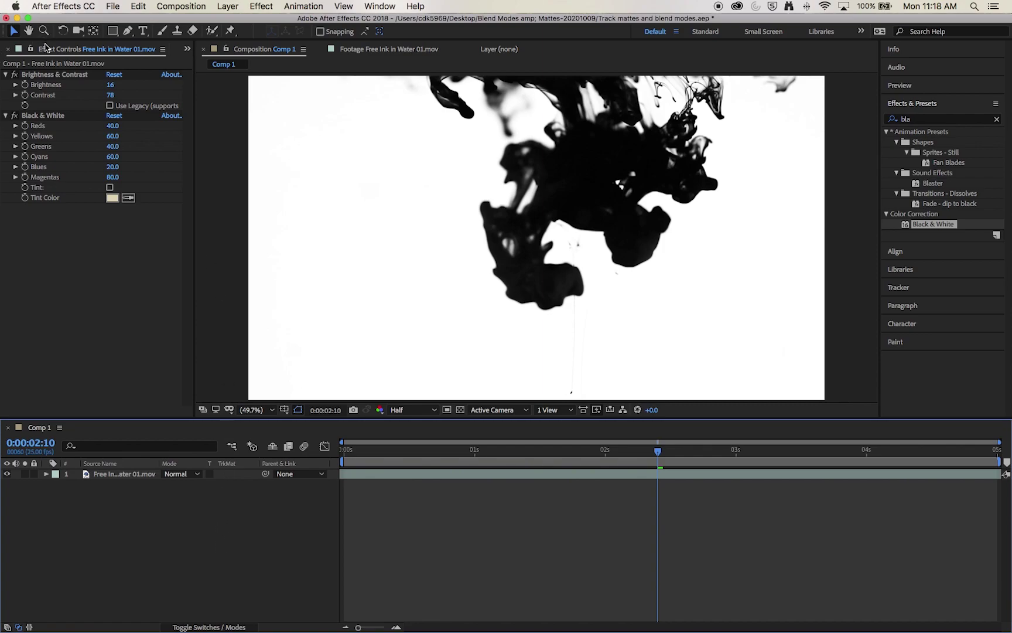
key("super+0")
Add Cloud.jpg to Comp 1, scale it to fill the frame, and move it under the ink layer.
left_click(34, 158)
left_click_drag(32, 159, 101, 473)
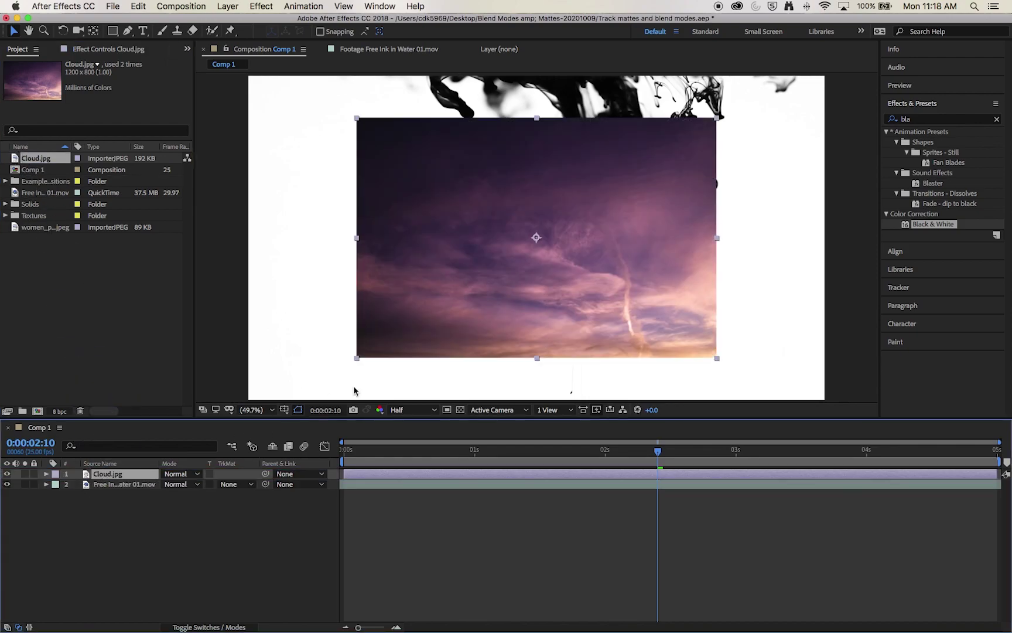
left_click(355, 358)
left_click_drag(355, 358, 243, 404)
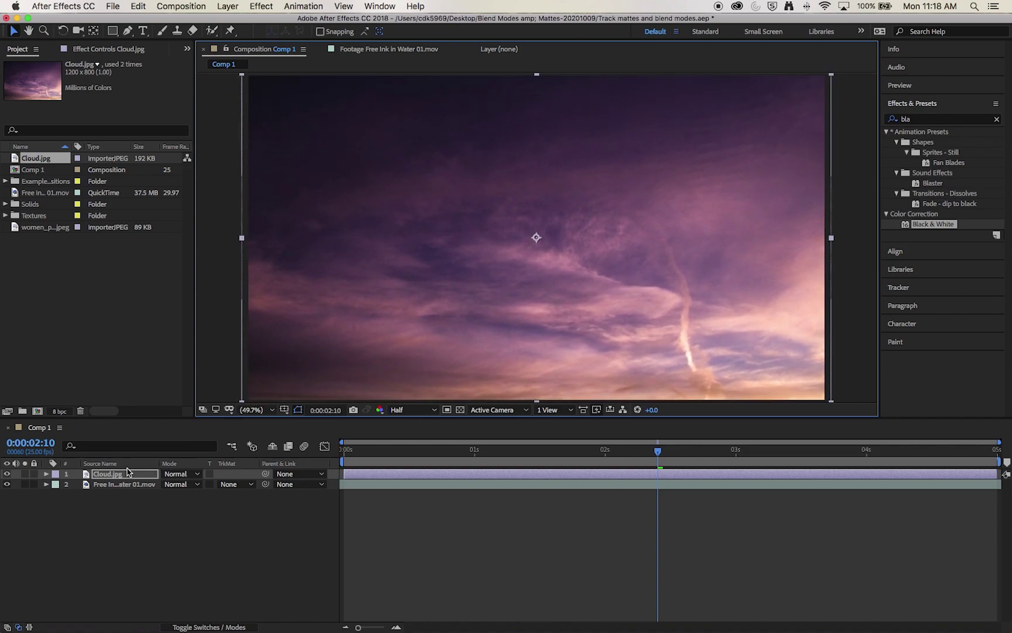
left_click_drag(125, 472, 109, 499)
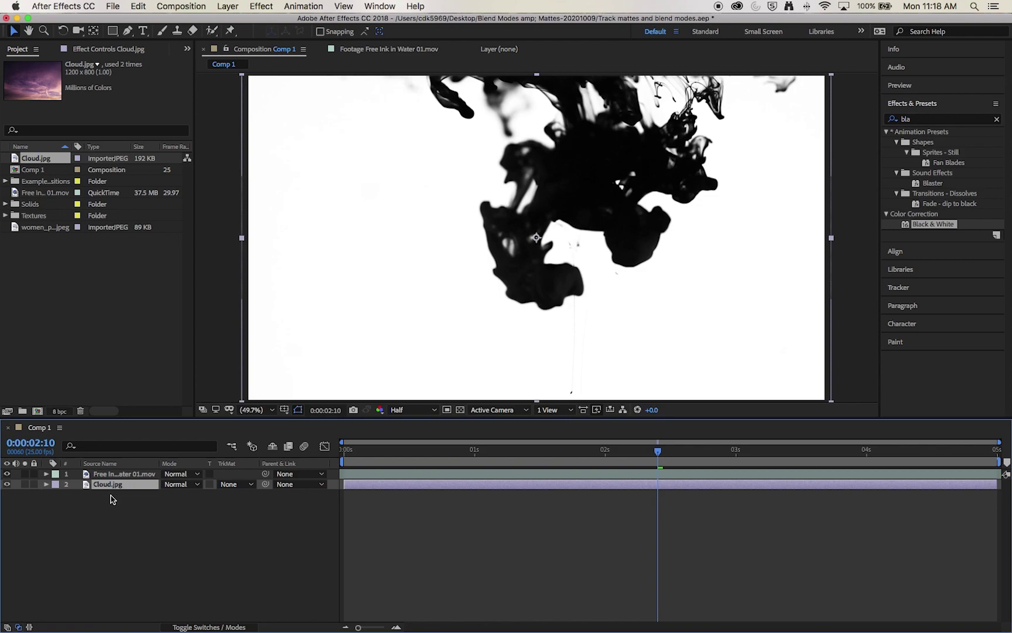
left_click(111, 474)
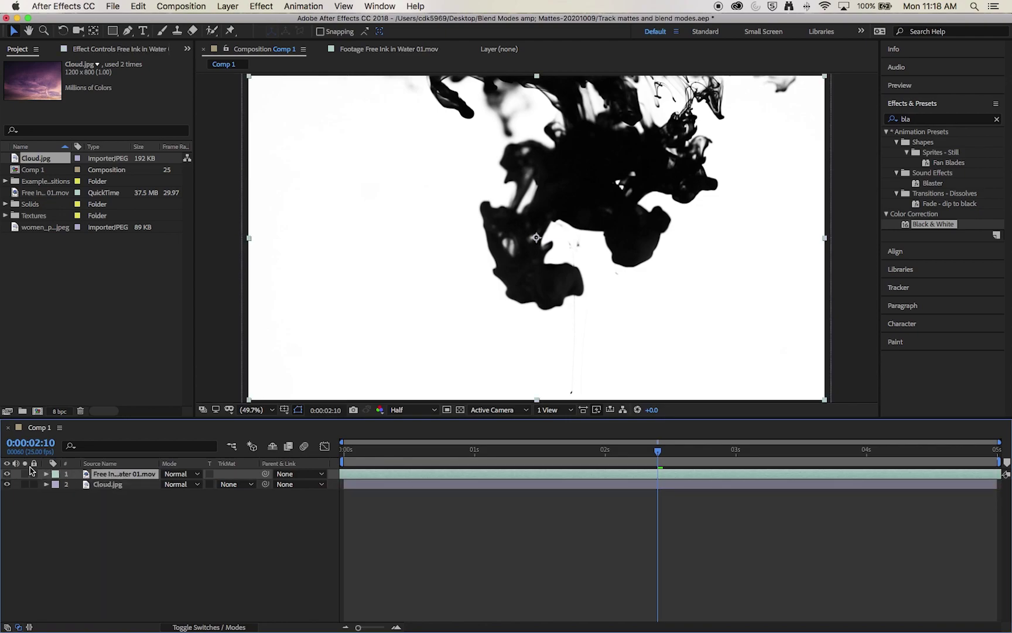
left_click(7, 474)
left_click(7, 474)
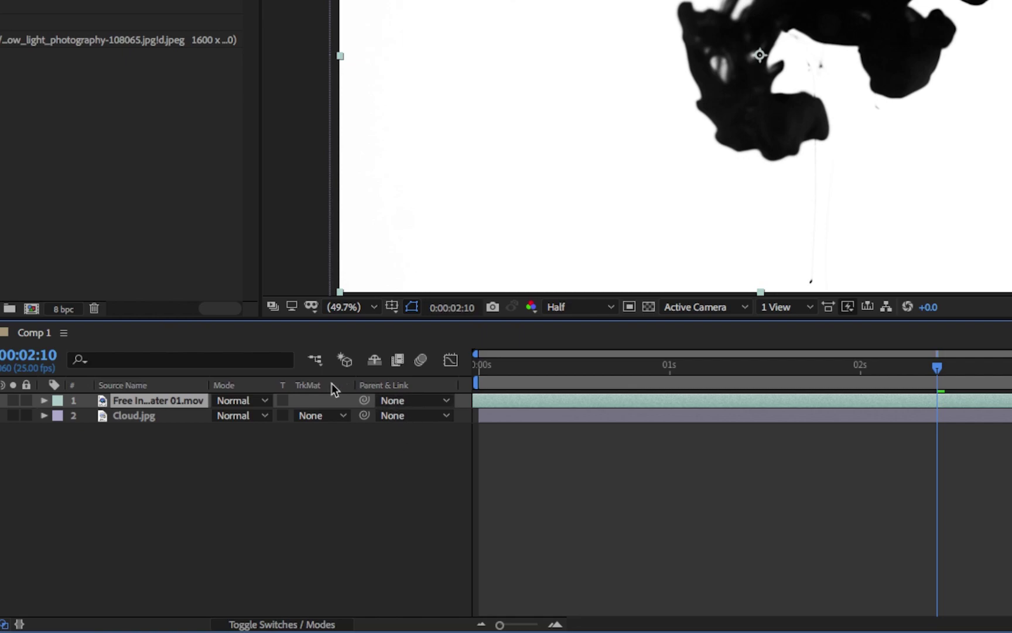
Switch the timeline back to the Modes and TrkMat columns.
left_click(286, 624)
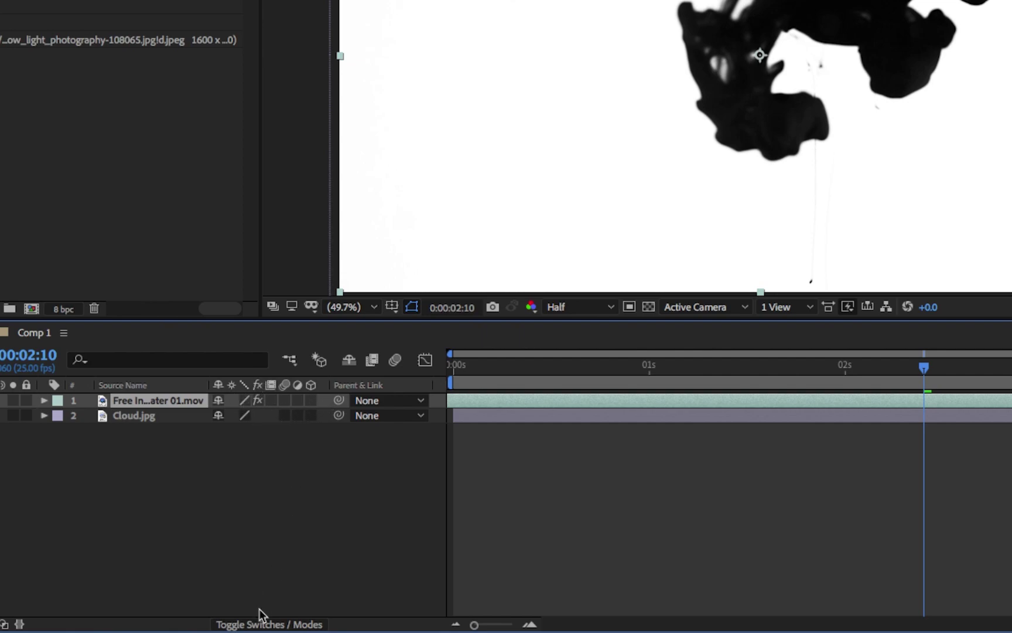
left_click(269, 625)
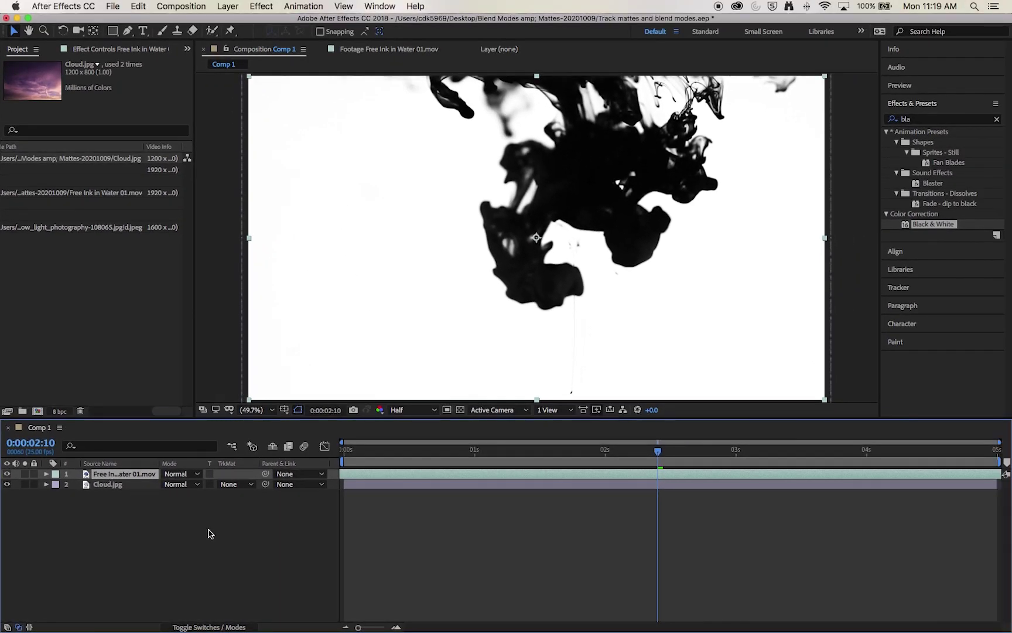
Try matte options on Cloud.jpg, settling on Luma Inverted Matte from the ink layer.
left_click(251, 484)
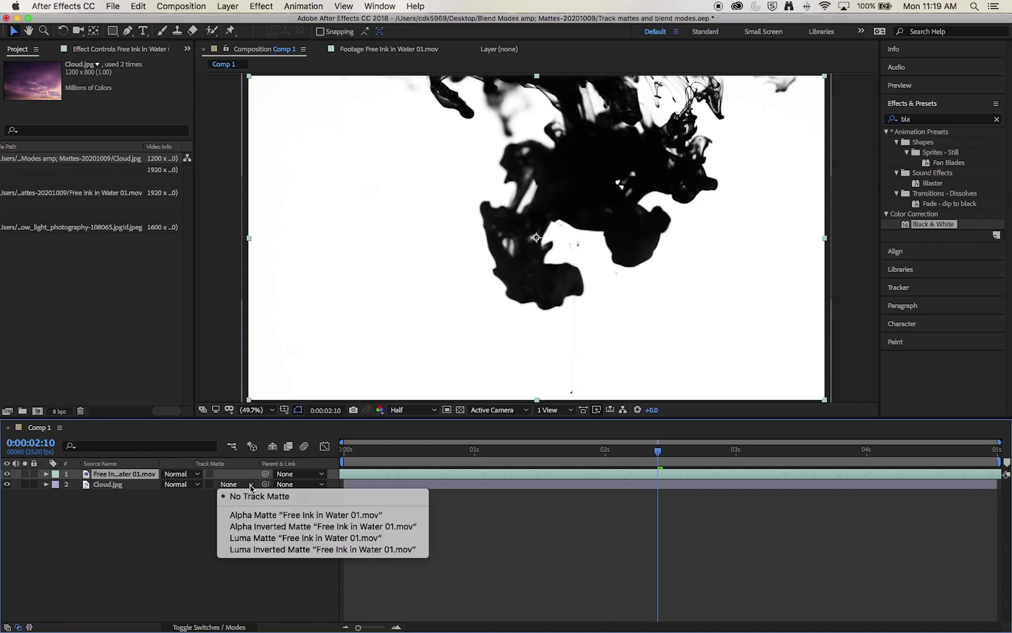
left_click(277, 519)
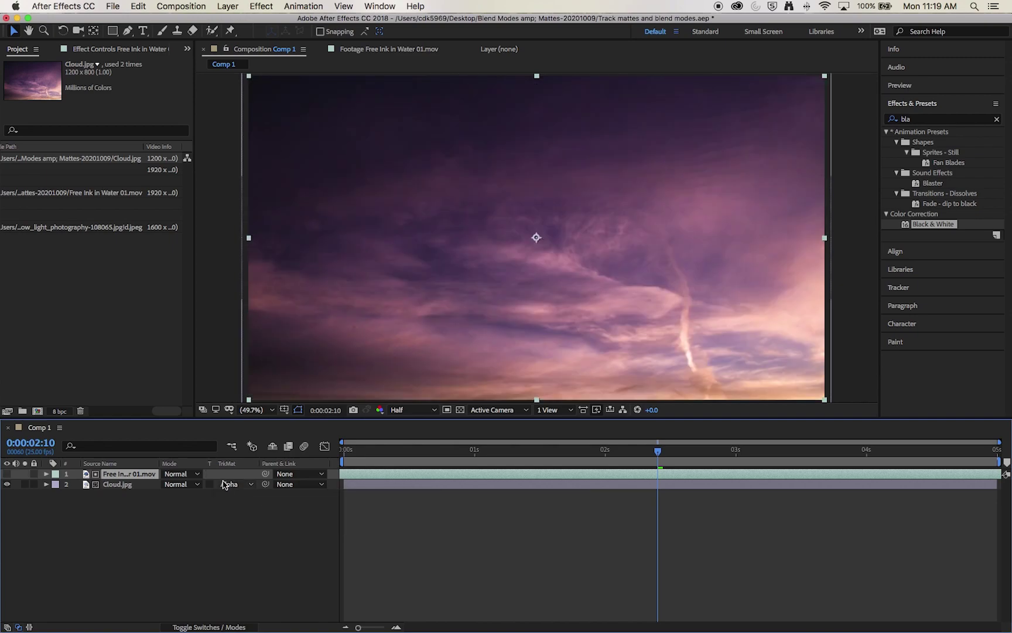
left_click(230, 485)
left_click(258, 526)
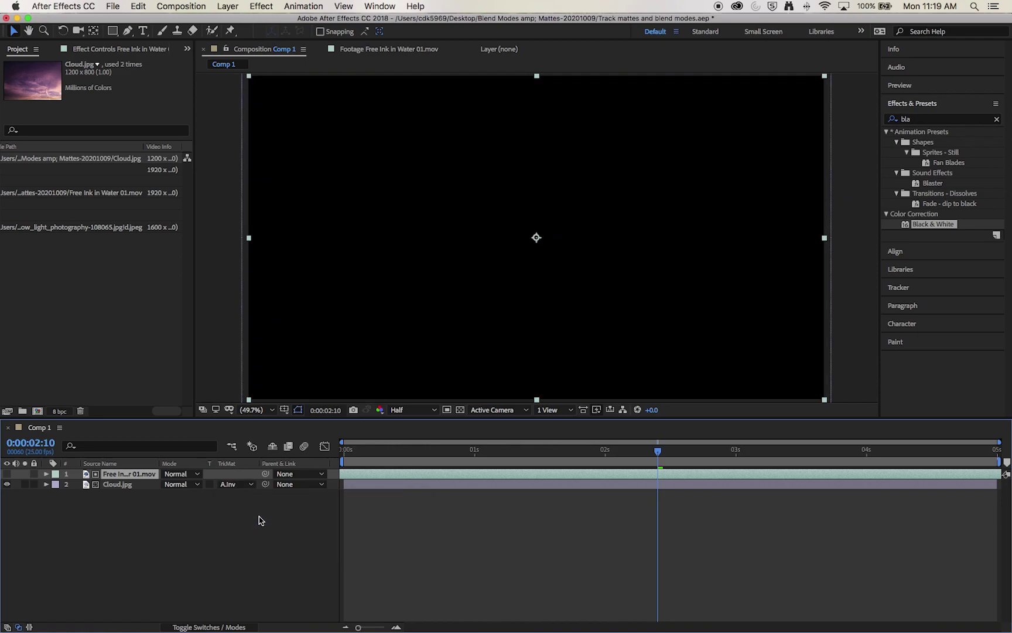
left_click(249, 488)
left_click(234, 493)
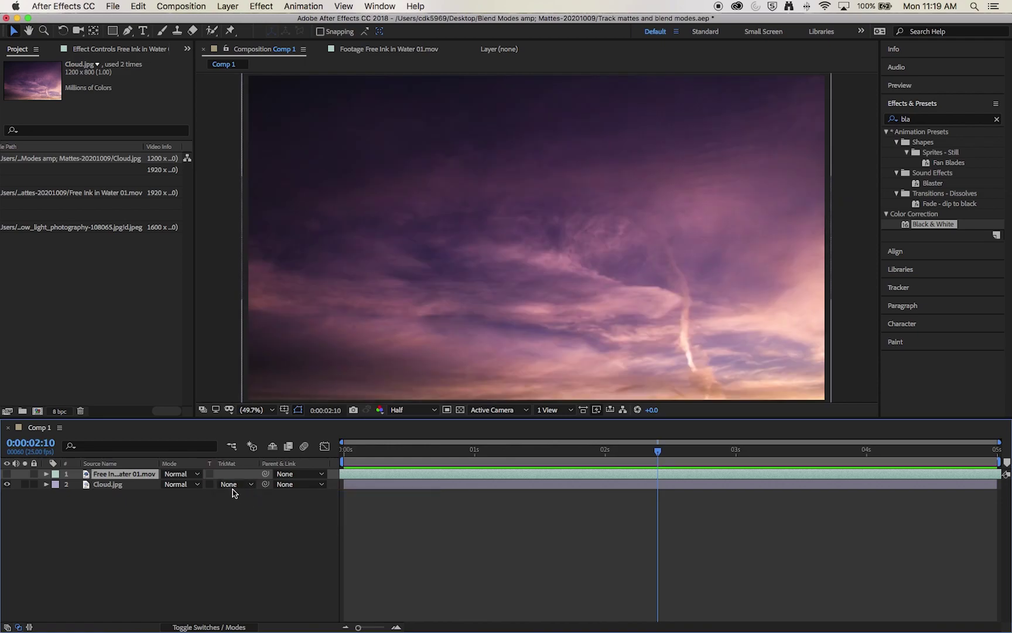
left_click(234, 487)
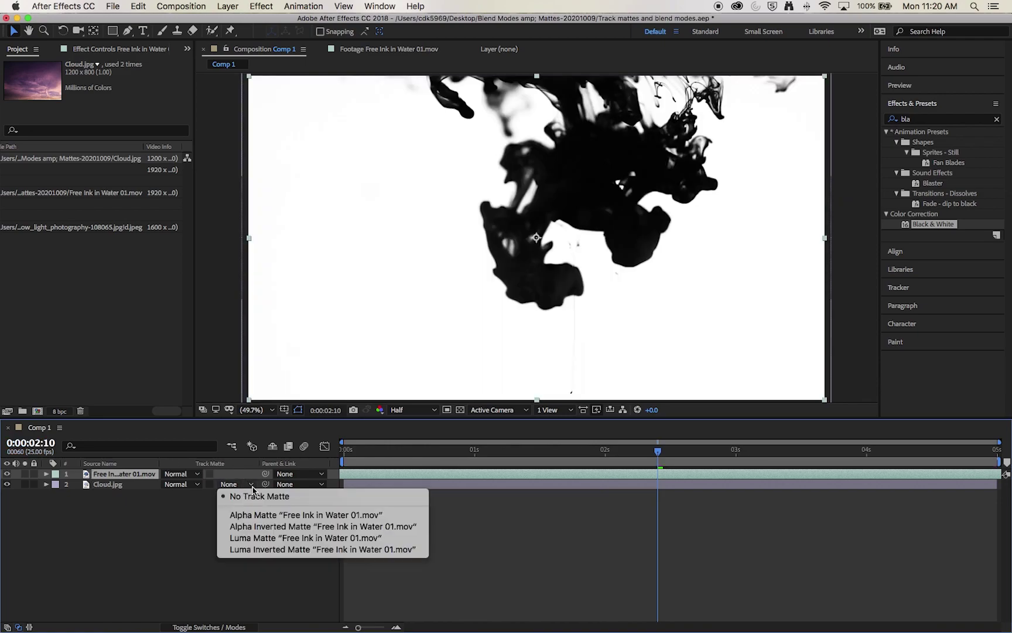
left_click(292, 540)
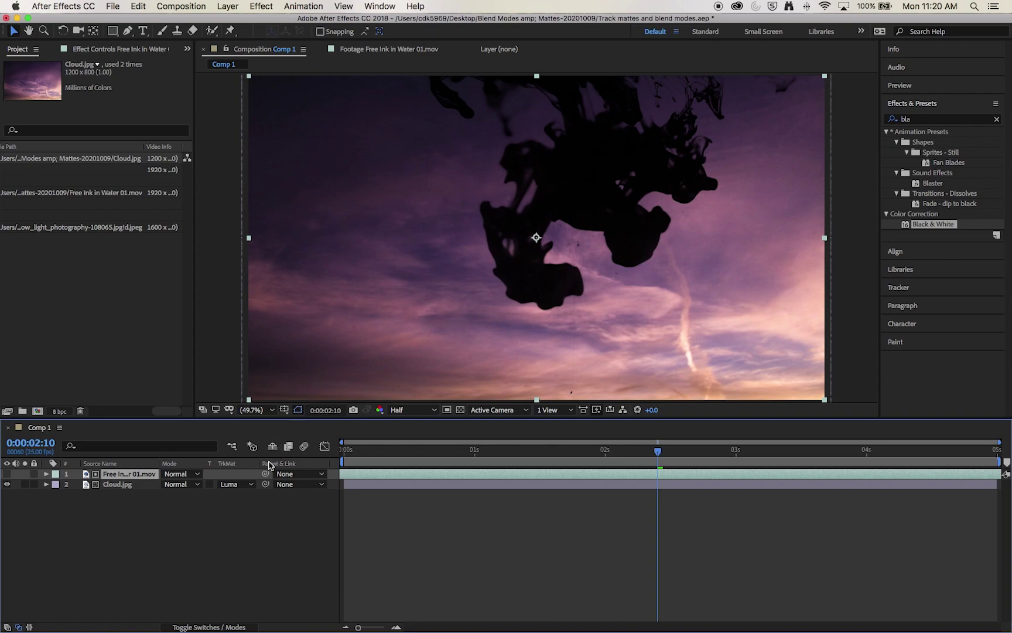
left_click(251, 486)
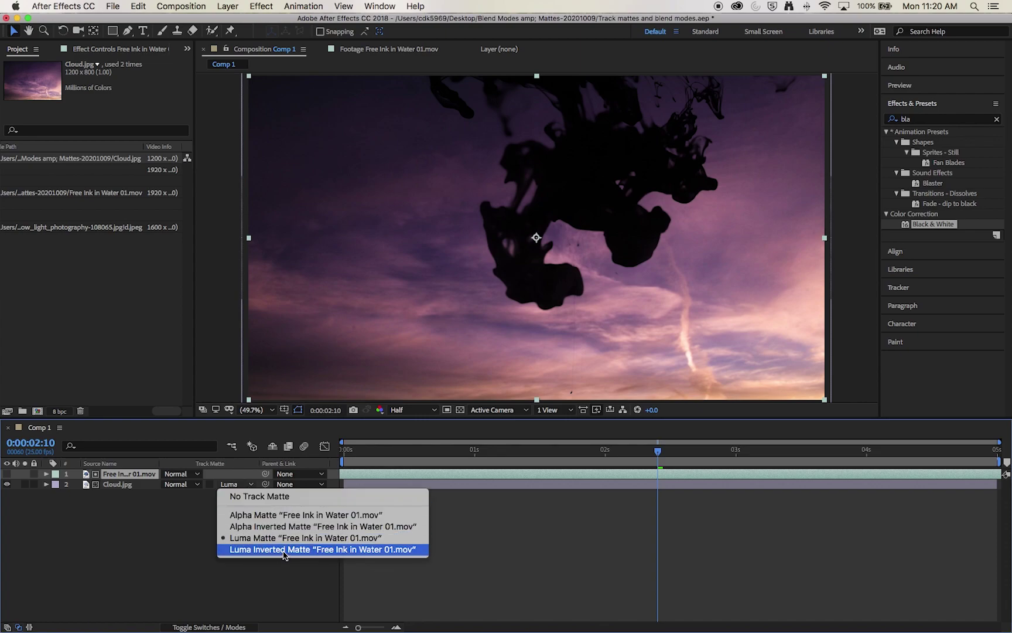
left_click(394, 550)
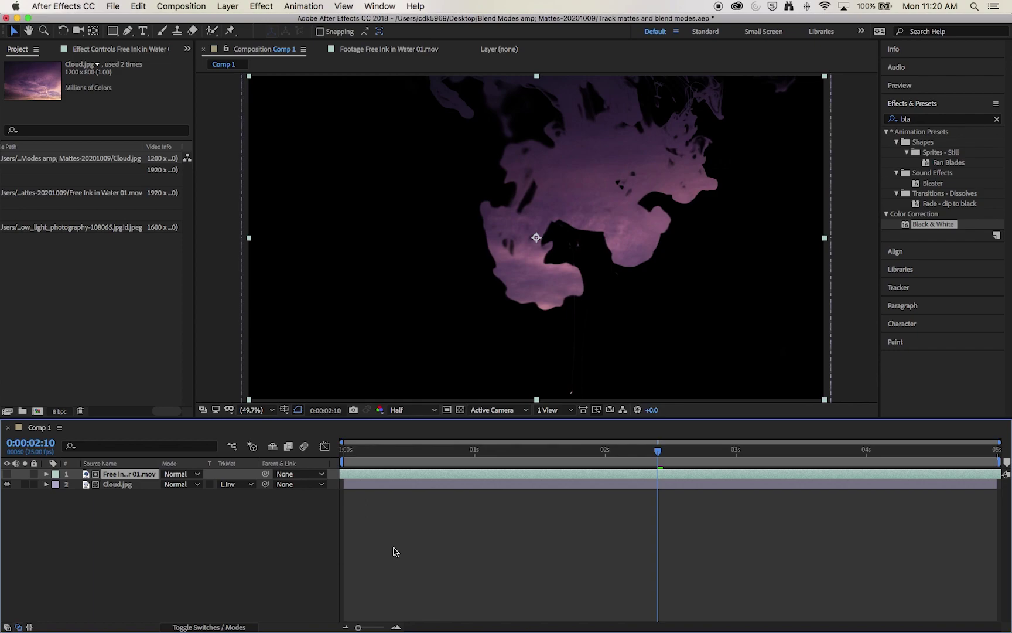
left_click_drag(606, 452, 282, 457)
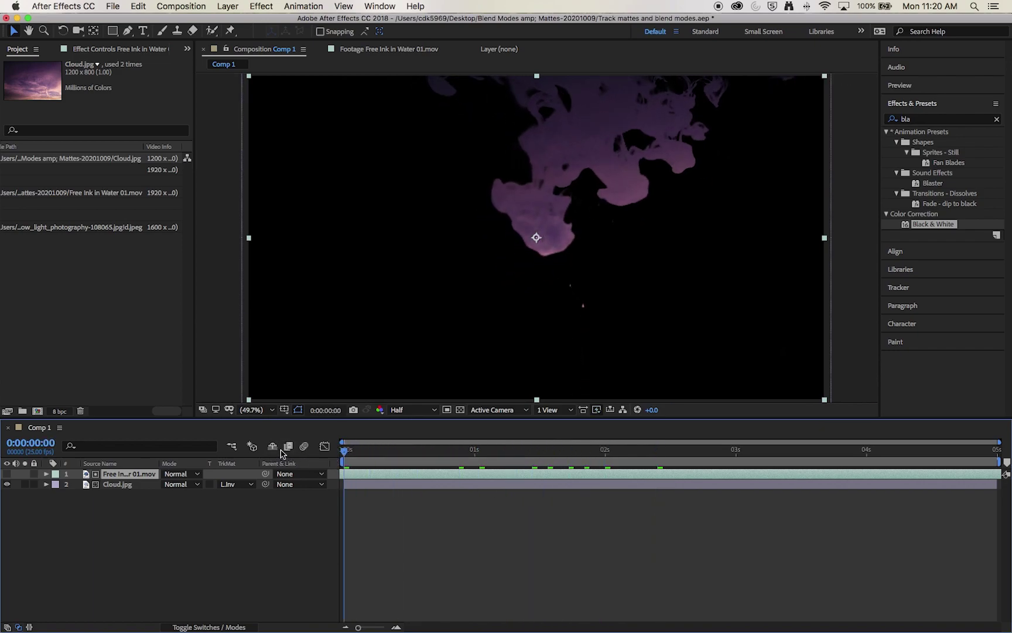
Play a preview of the cloud-filled ink reveal and stop it.
key("space")
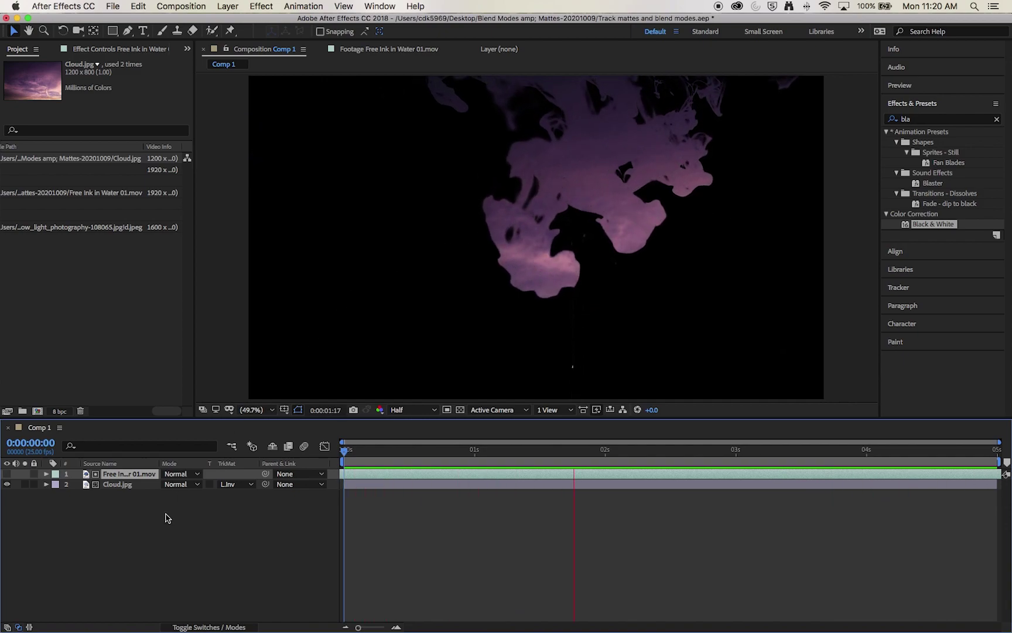
key("space")
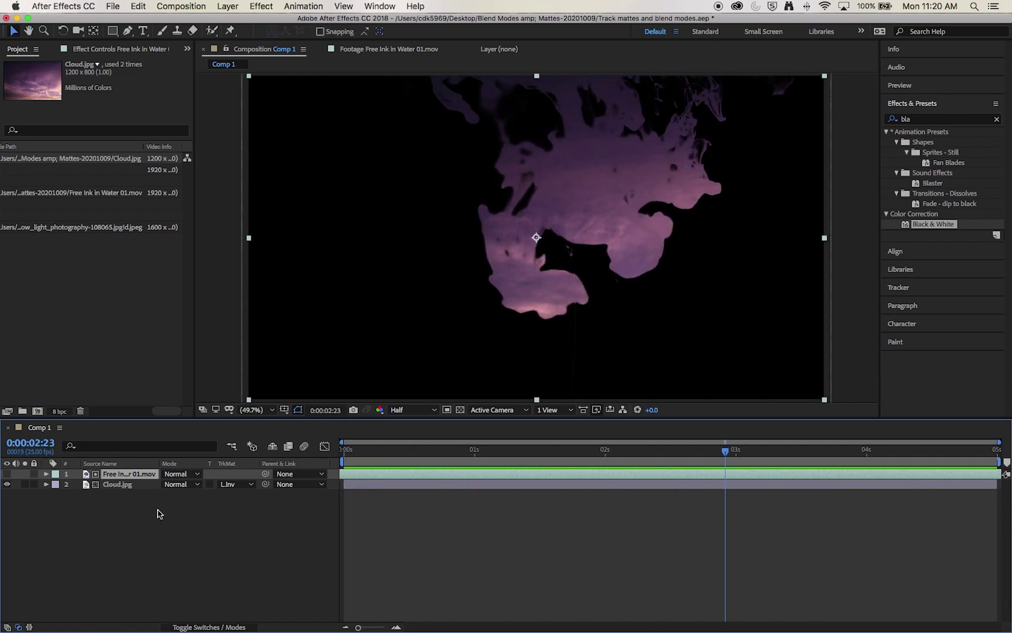
left_click(462, 411)
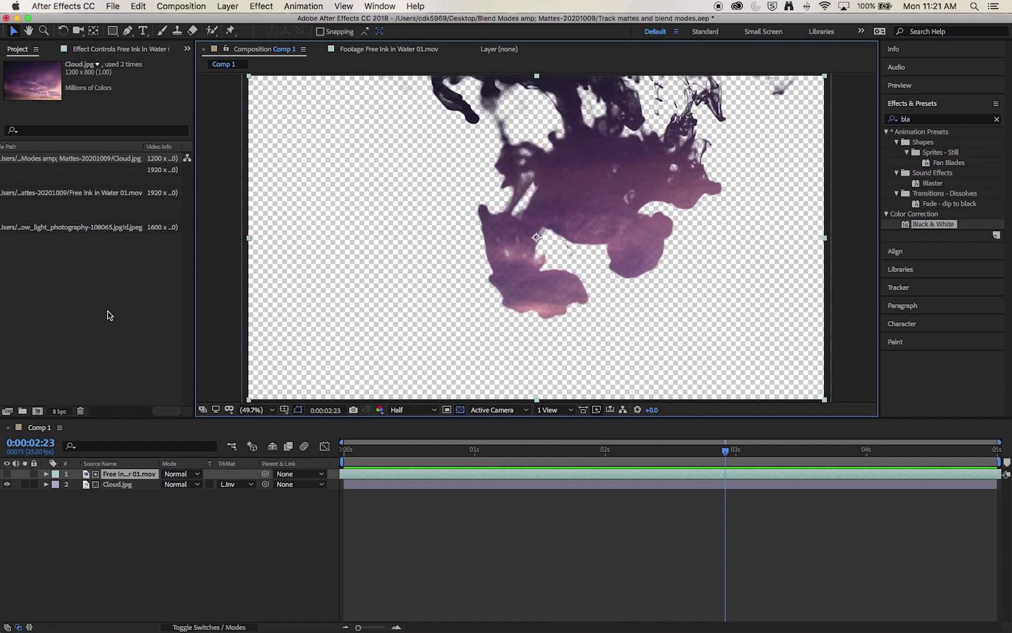
Add a new top copy of the ink footage, shift it earlier, and apply Black & White.
left_click(111, 271)
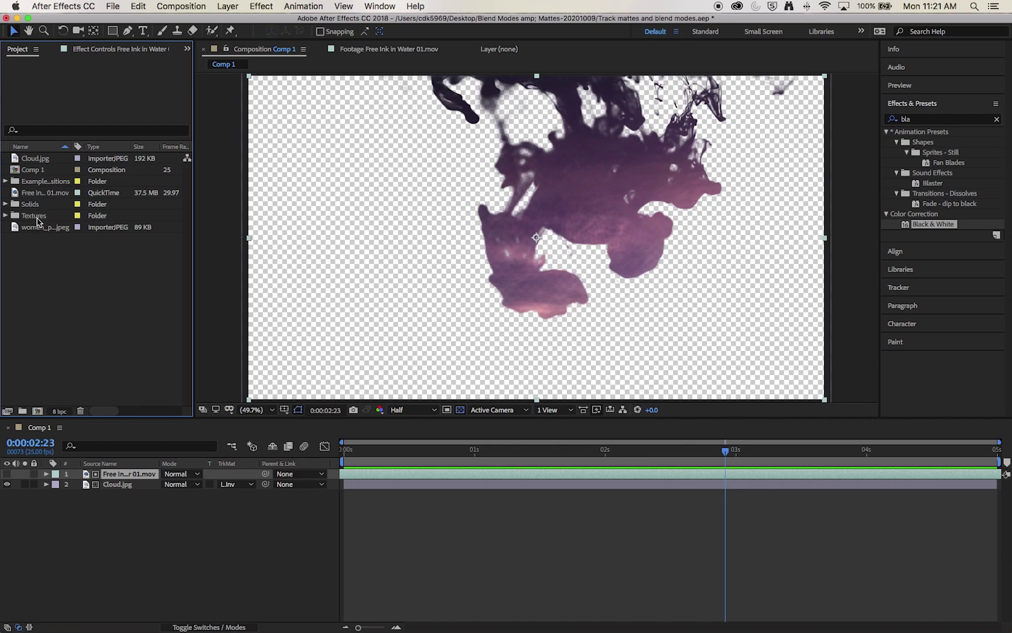
mouse_move(40, 193)
left_mouse_down()
mouse_move(63, 244)
mouse_move(82, 474)
left_mouse_up()
mouse_move(930, 476)
left_mouse_down()
mouse_move(410, 452)
mouse_move(628, 476)
mouse_move(901, 469)
left_mouse_up()
left_click(454, 449)
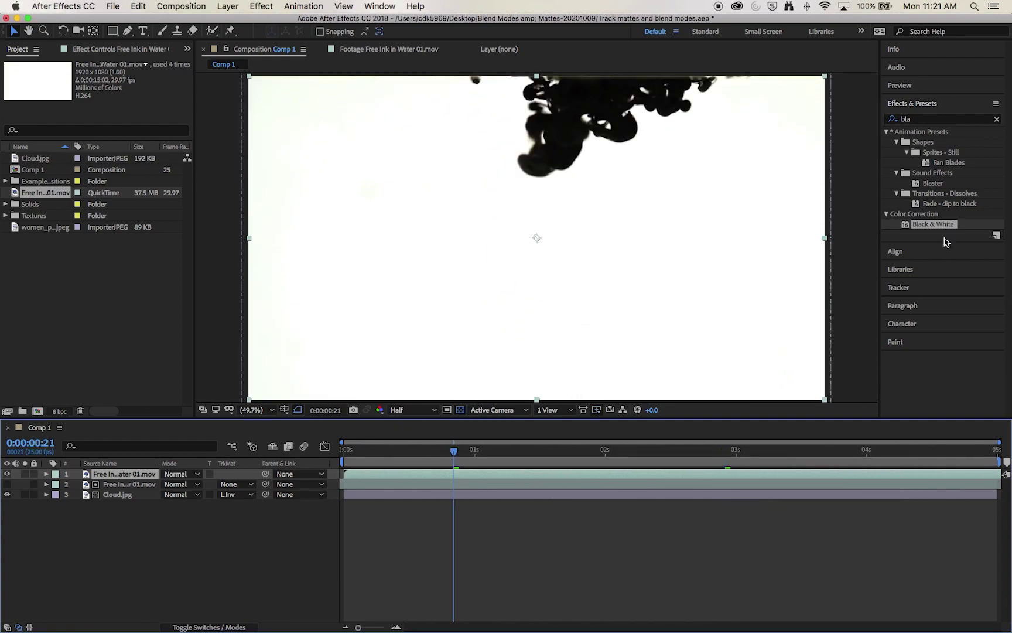
left_click_drag(929, 225, 554, 196)
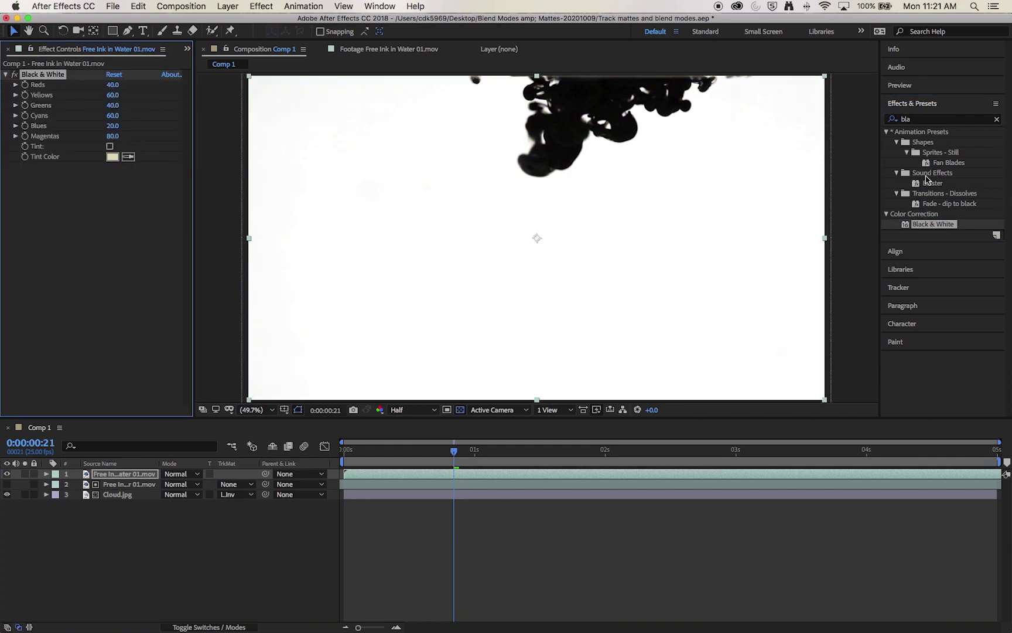
Add HPTexset01_01.jpg to the comp and scale it up to fill the frame.
left_click(921, 119)
left_click(891, 119)
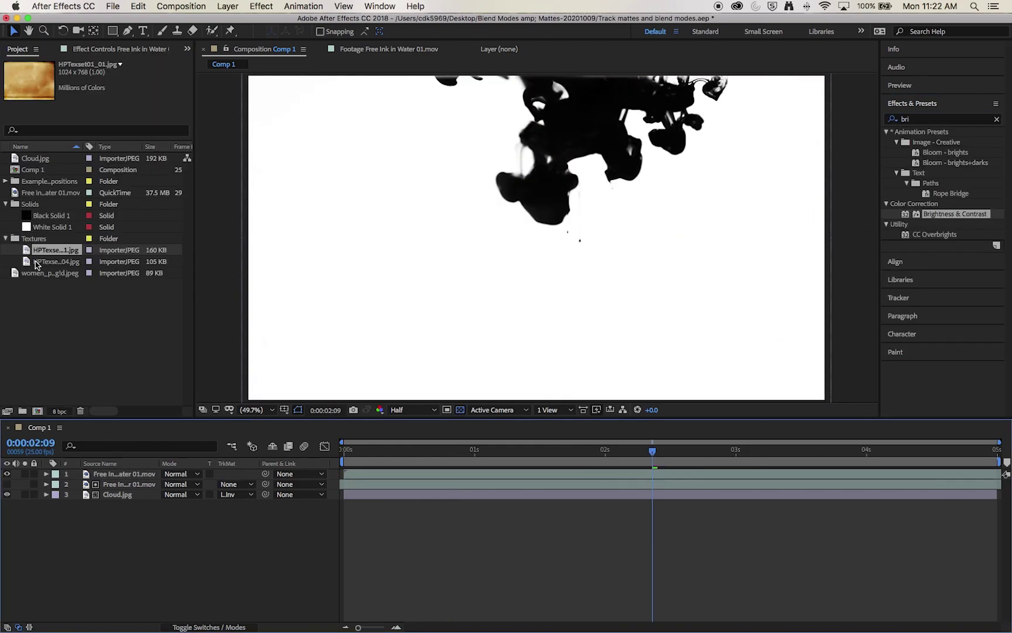
left_click_drag(38, 250, 127, 473)
left_click_drag(383, 354, 238, 413)
Put HPTexset01_01.jpg under the new ink layer with a Luma Inverted Matte and check an earlier frame.
left_click_drag(134, 474, 129, 489)
left_click(248, 485)
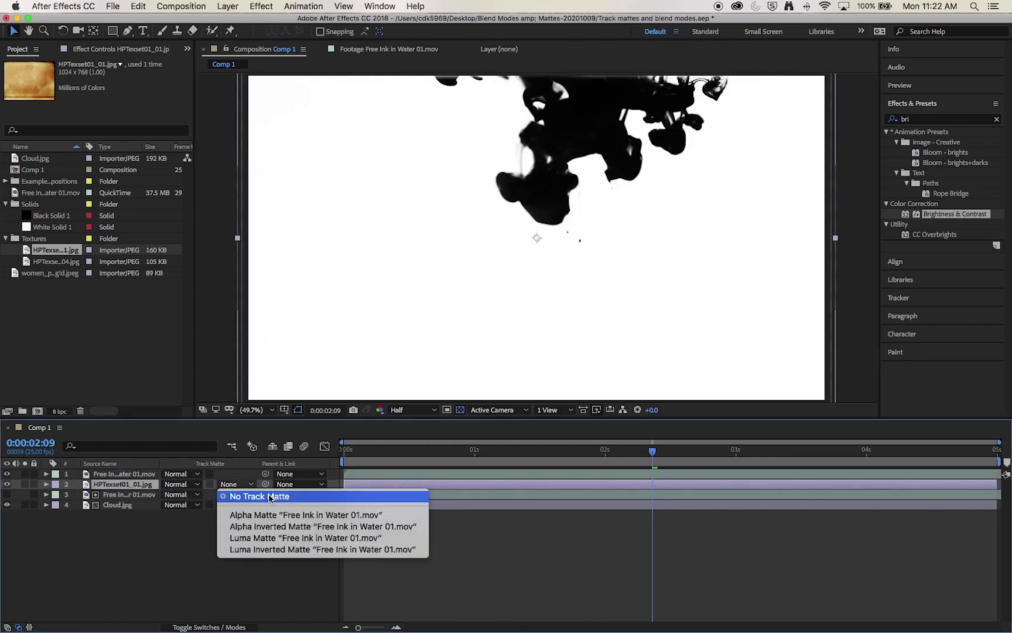
left_click(400, 549)
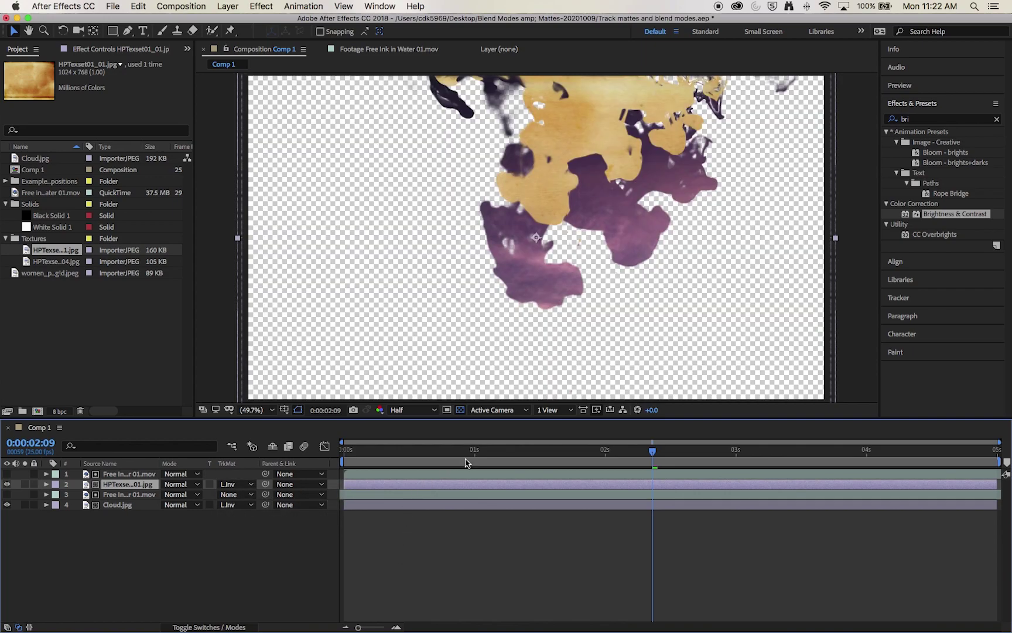
mouse_move(474, 460)
left_mouse_down()
mouse_move(395, 449)
mouse_move(470, 460)
left_mouse_up()
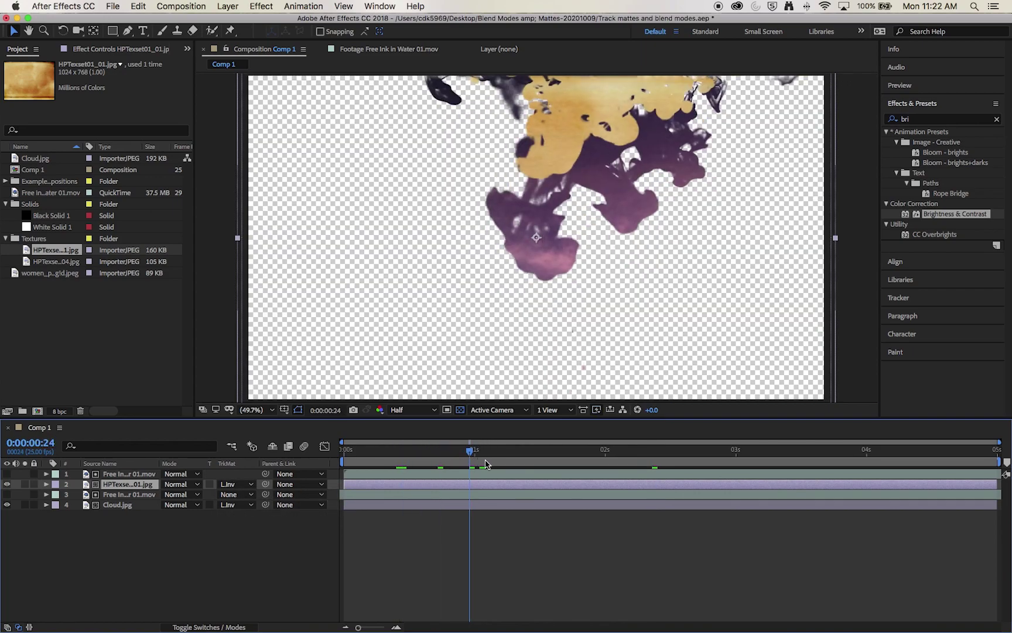
left_click(111, 482)
left_click(131, 475)
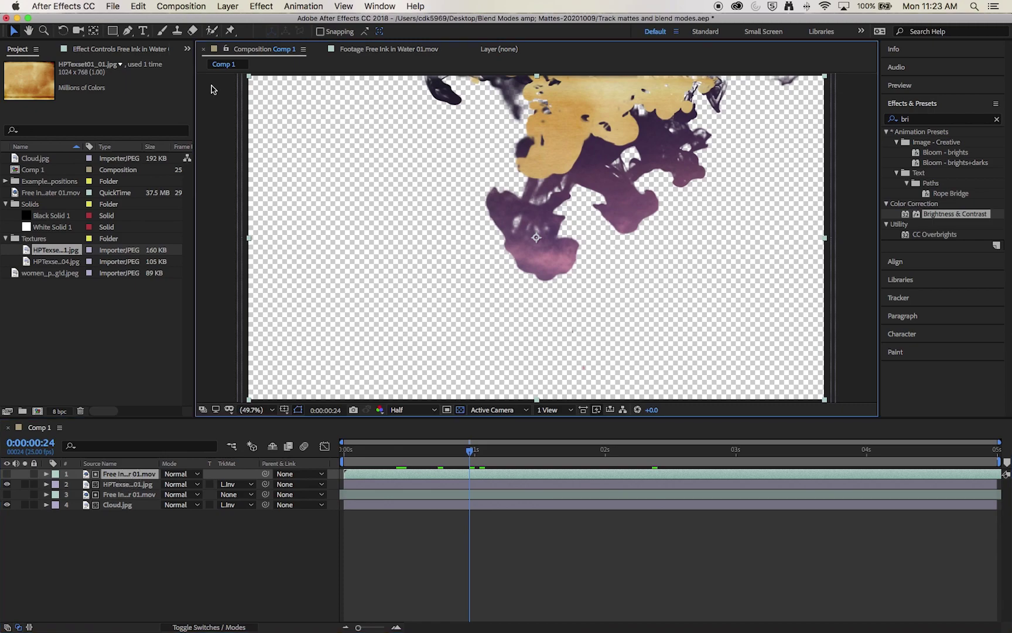
Rotate the top ink layer 180° so the yellow textured ink rises from the bottom.
left_click(63, 30)
left_click(337, 187)
left_click_drag(338, 187, 733, 315)
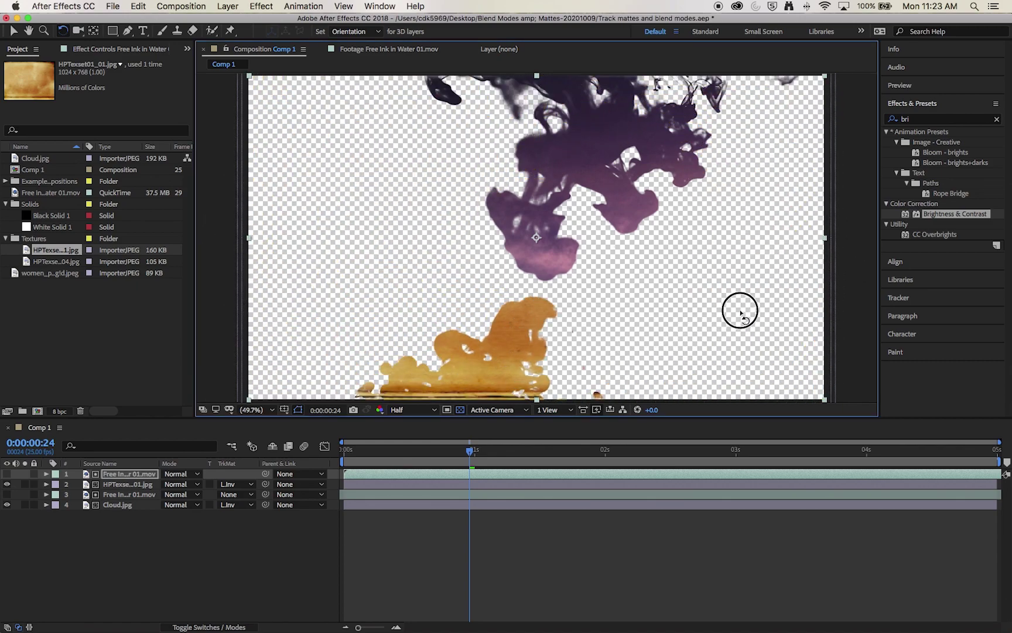
key("super+z")
Return to the start of the comp and play a preview.
left_click(349, 451)
left_click_drag(348, 452, 331, 461)
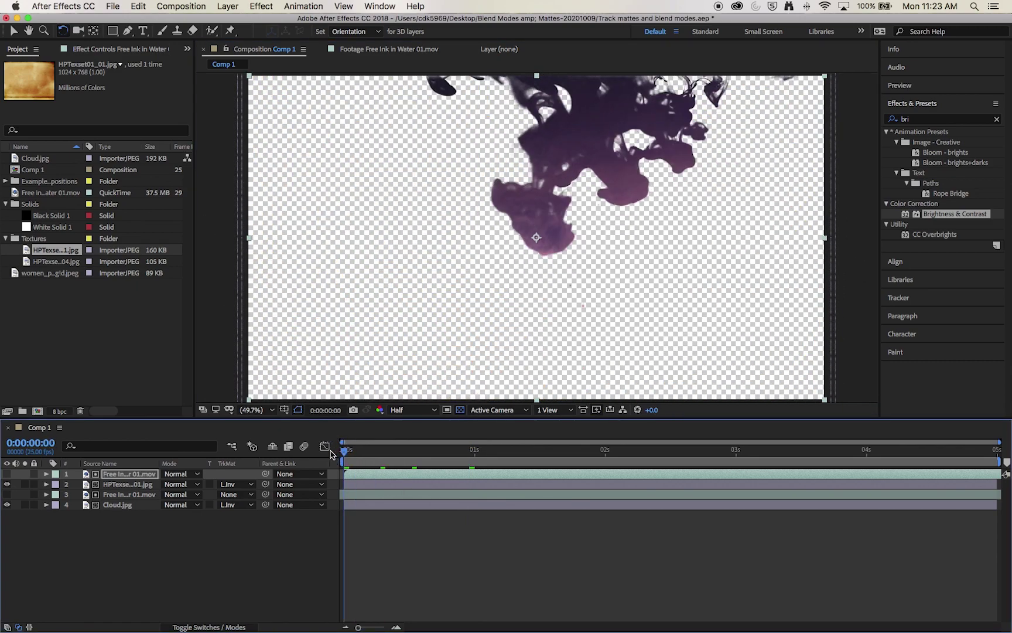
key("space")
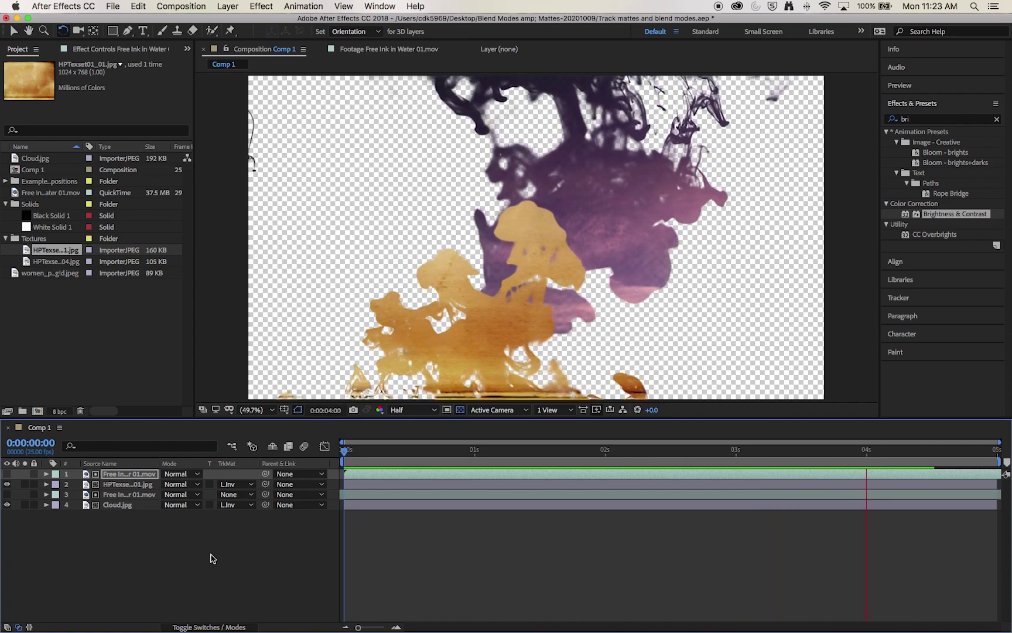
Add HPTexset01_04.jpg as the bottom layer and scale it to fill the frame.
key("space")
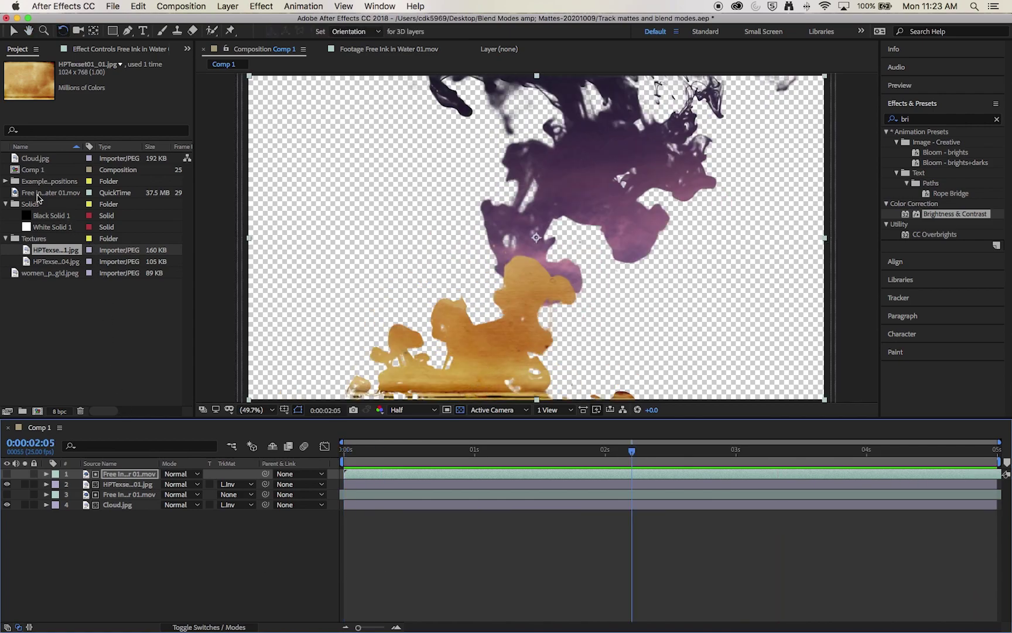
left_click(42, 261)
left_click_drag(41, 263, 111, 524)
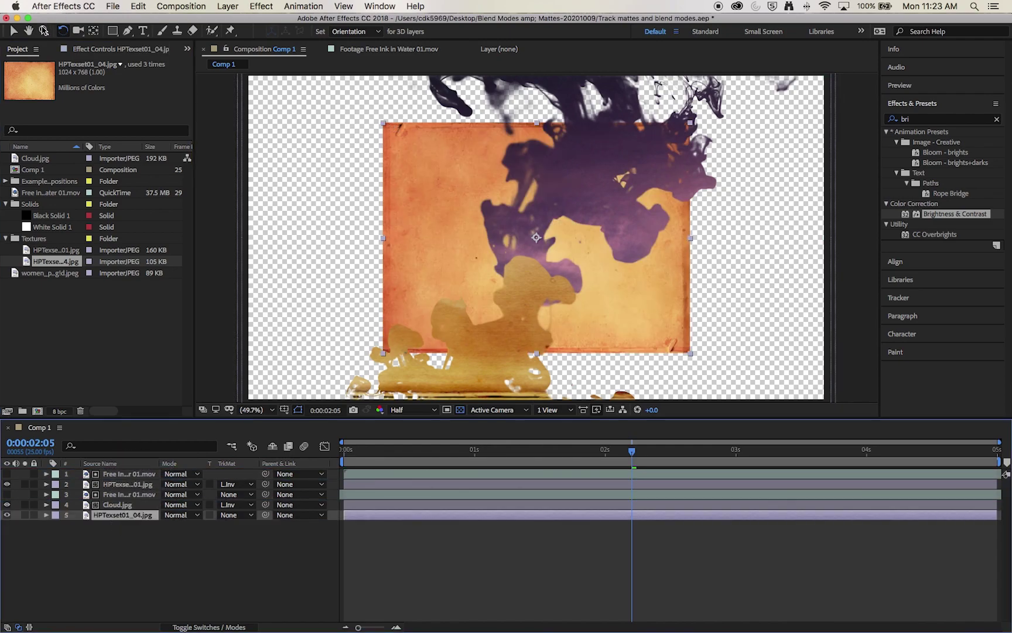
left_click(13, 31)
left_click_drag(382, 122, 244, 78)
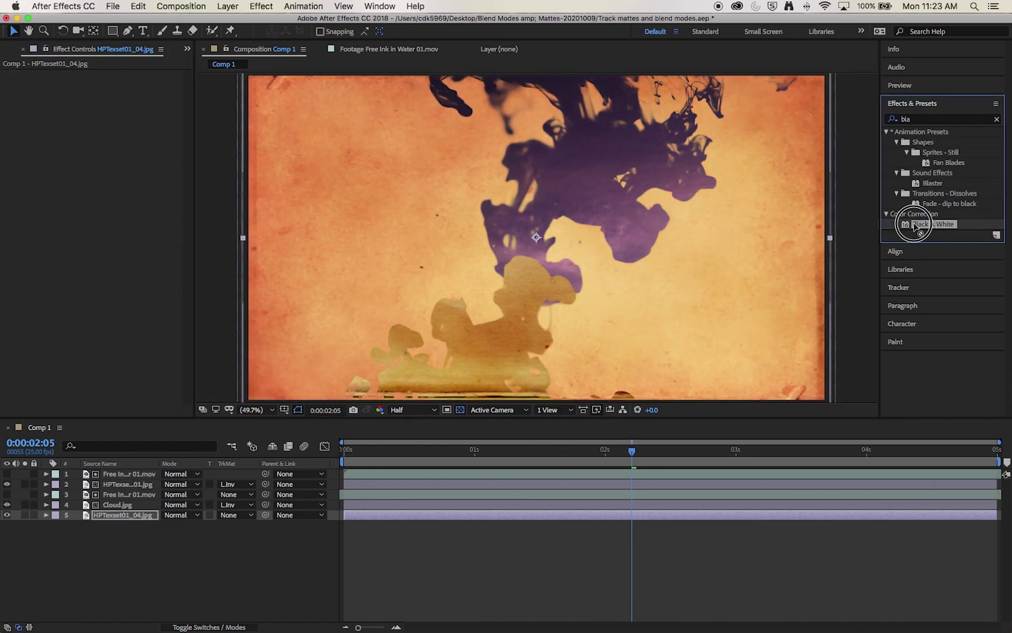
Desaturate the HPTexset01_04.jpg layer with Black & White and preview from the start.
left_click_drag(917, 226, 108, 517)
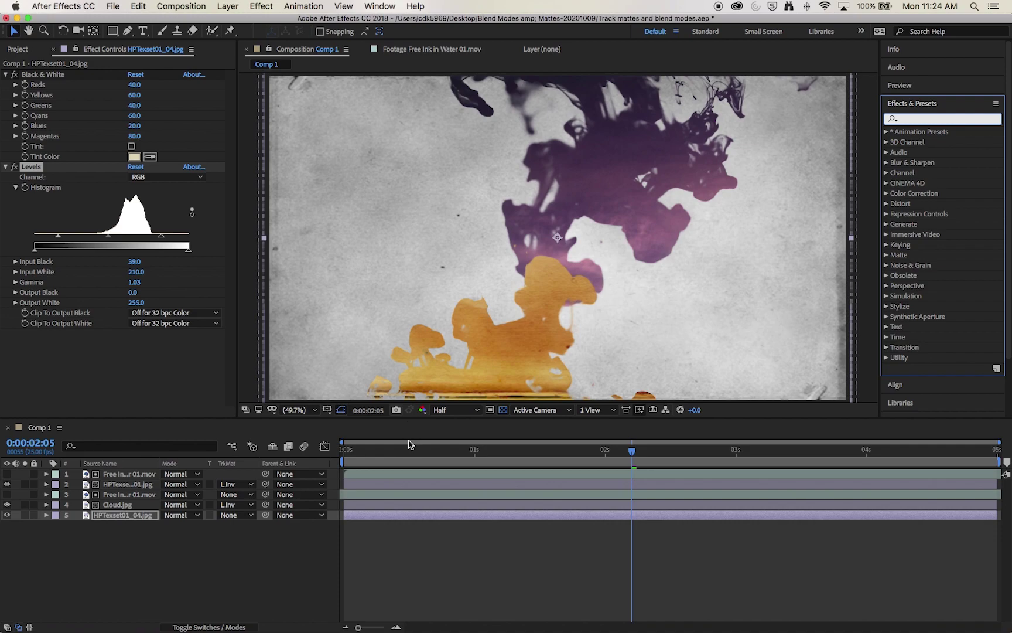
left_click(327, 463)
key("Home")
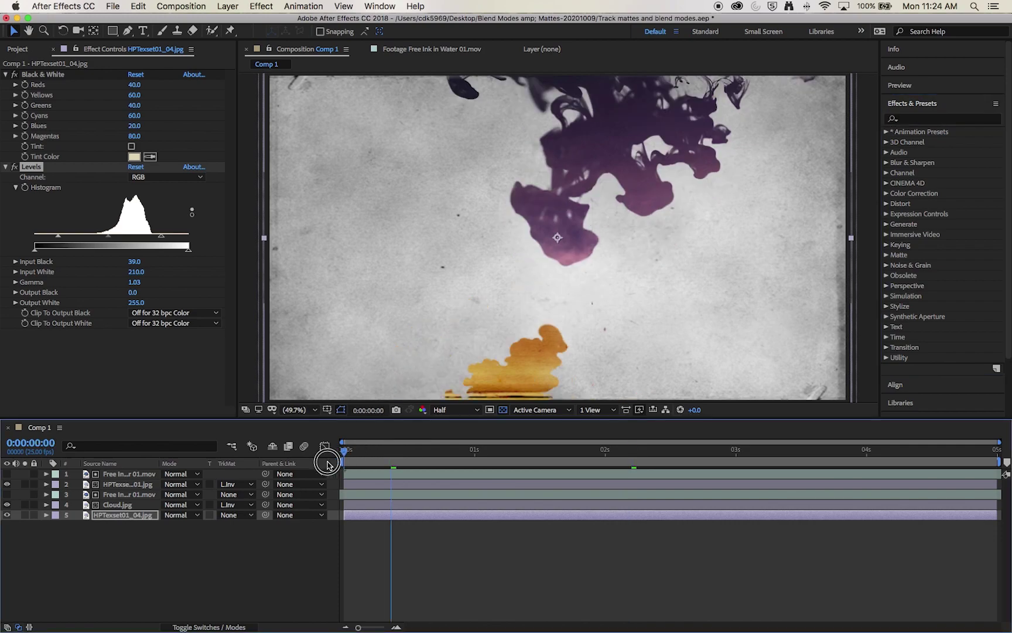
key("space")
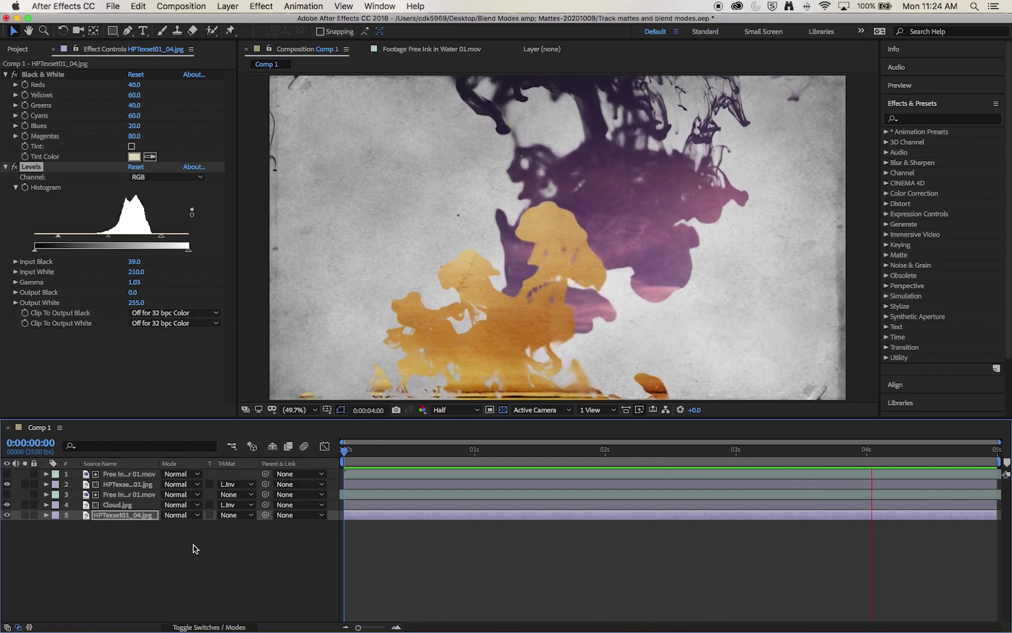
key("space")
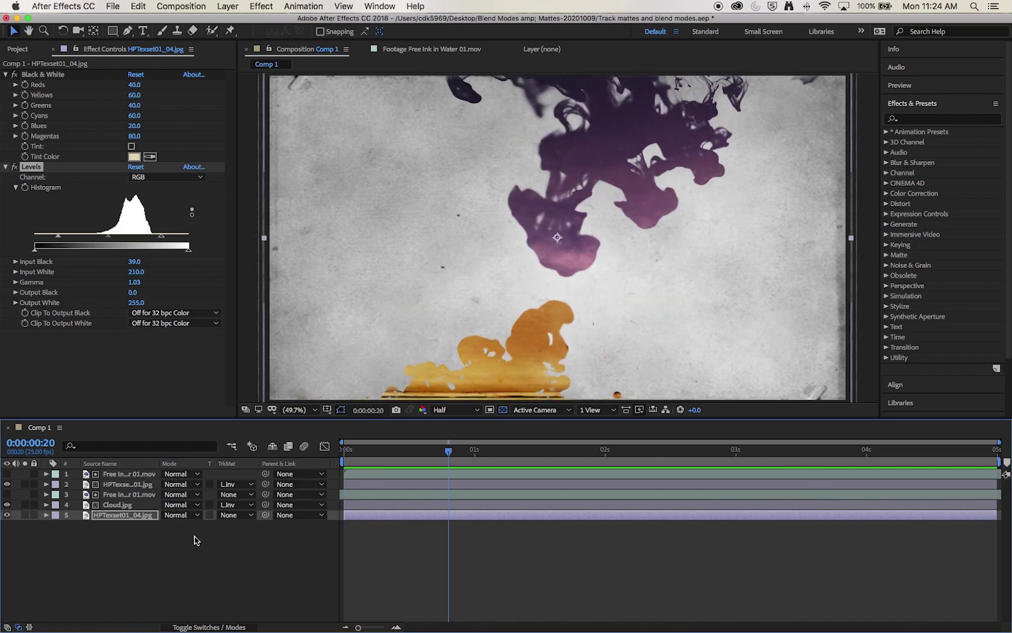
Create a paragraph text box across the frame reading 'Netflixs ORiginal Series'.
left_click(145, 34)
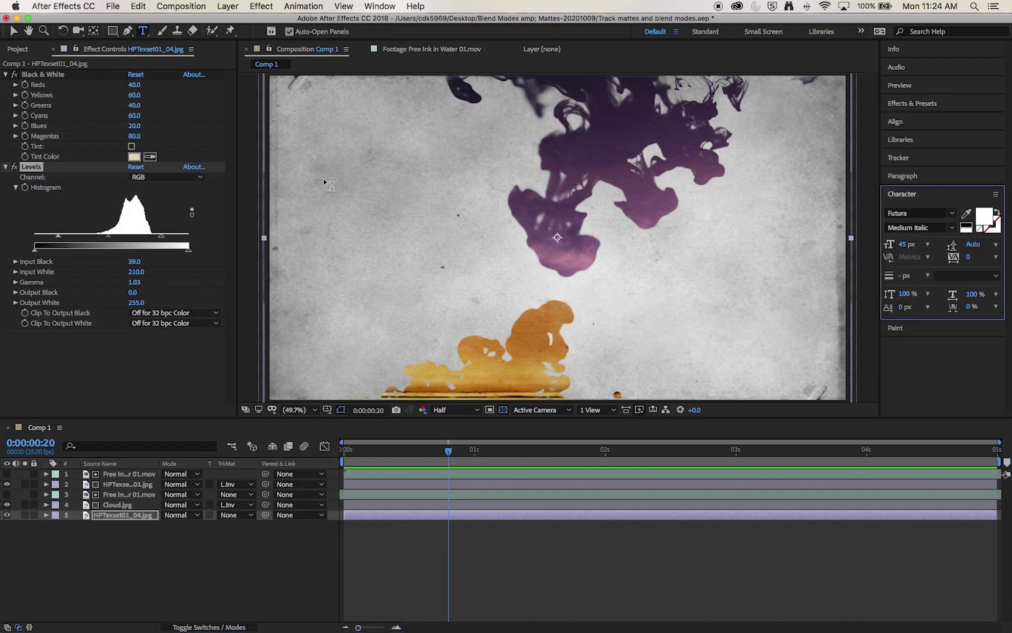
left_click_drag(305, 174, 805, 295)
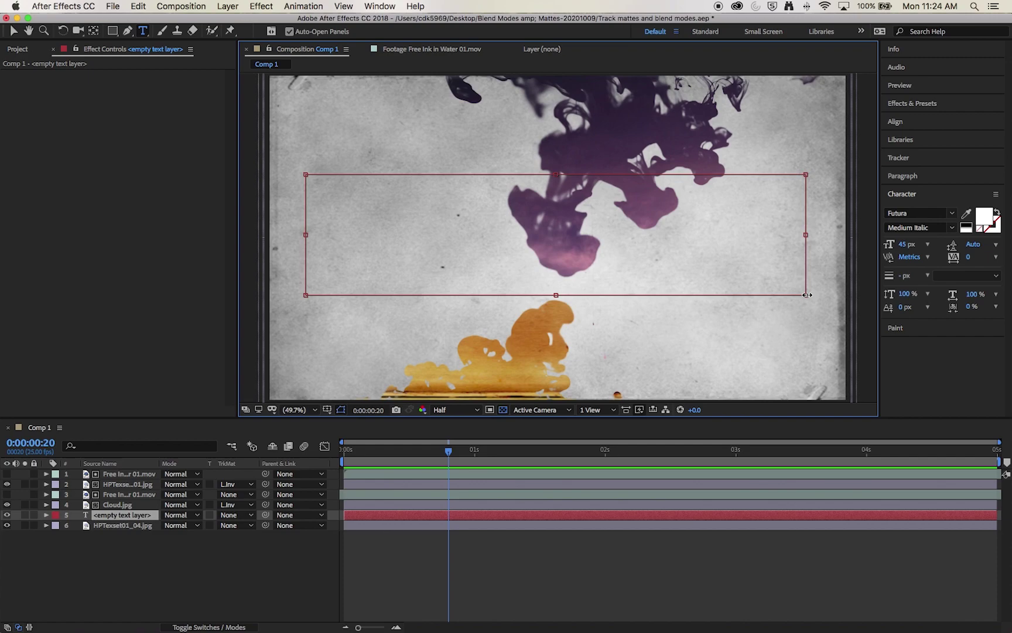
type("T")
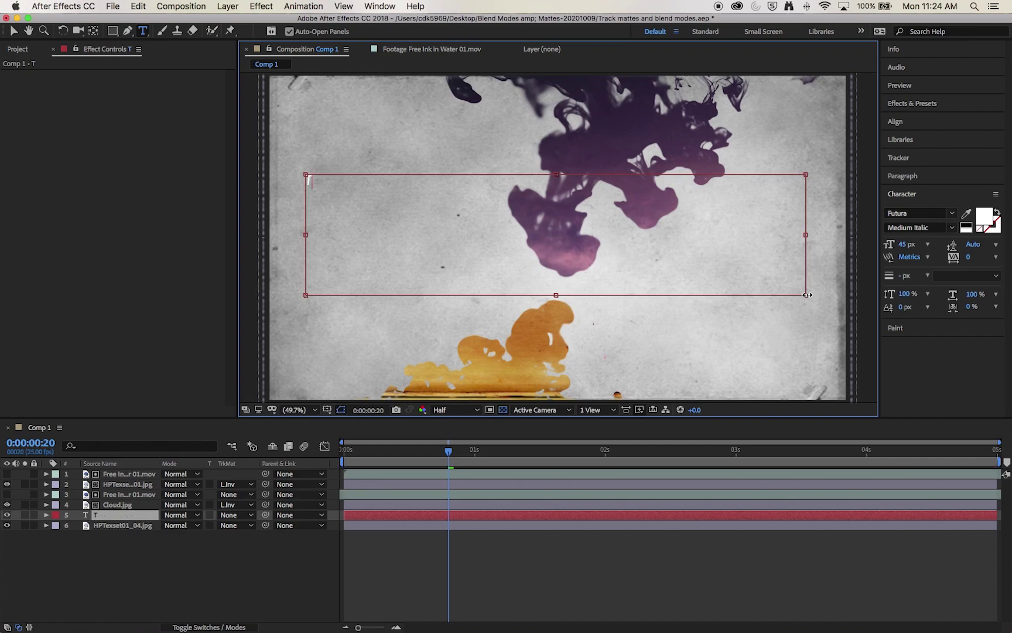
key("BackSpace")
type("Netflixs O")
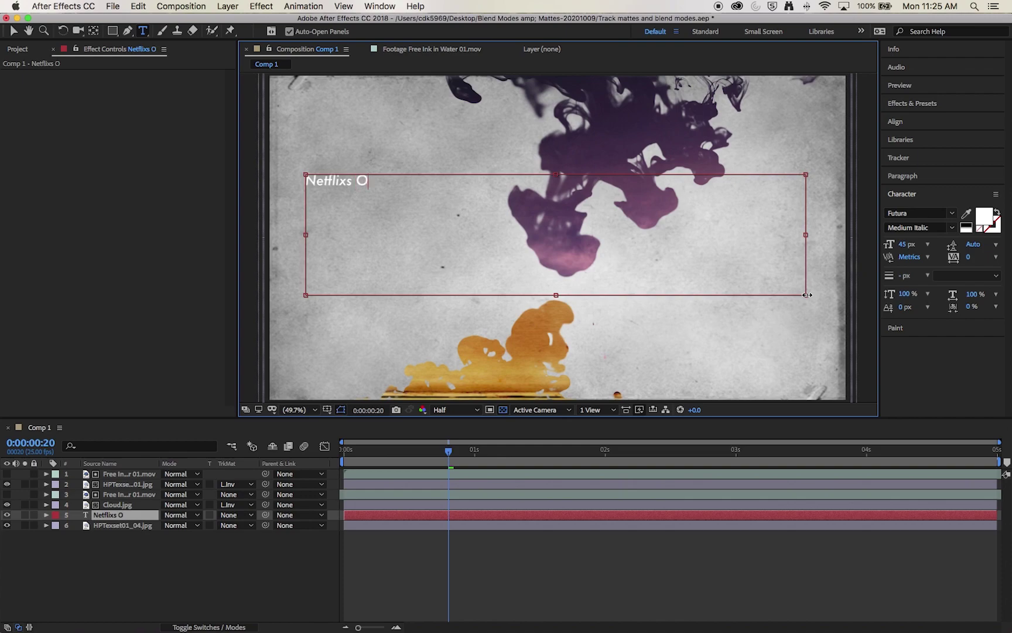
type("Riginal Series")
Set the title text to 130 px with a pure red FF0000 fill.
key("super+a")
left_click(905, 176)
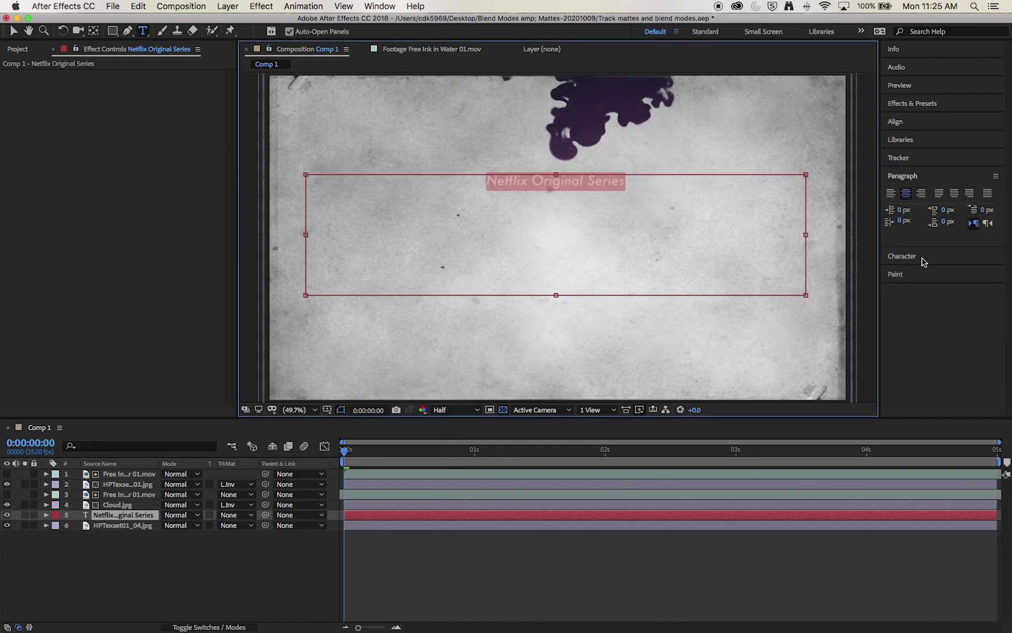
left_click(924, 259)
left_click_drag(904, 245, 962, 253)
left_click(983, 220)
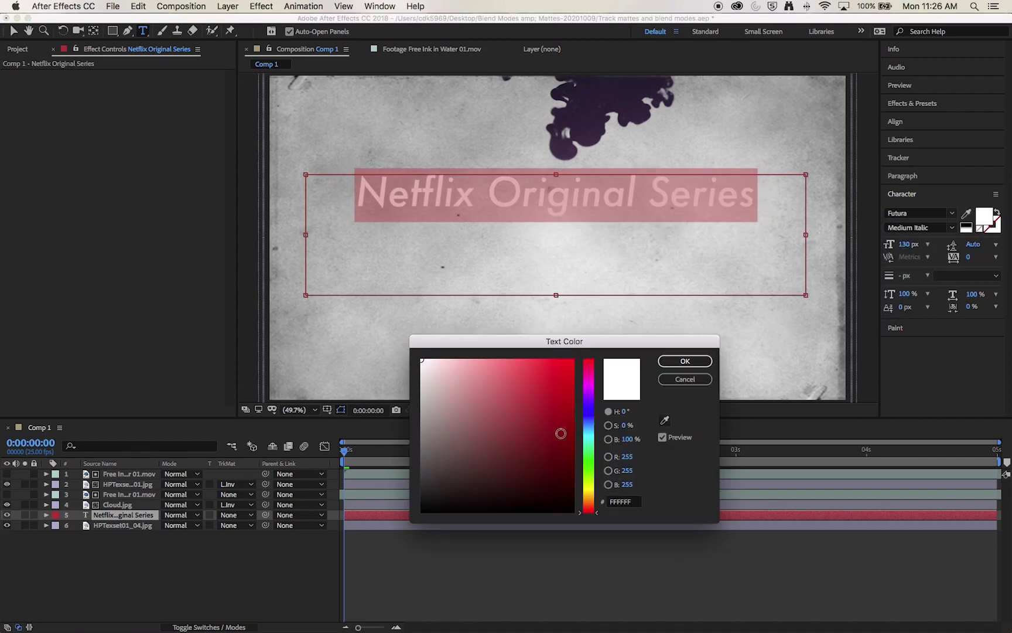
left_click(574, 360)
left_click(671, 363)
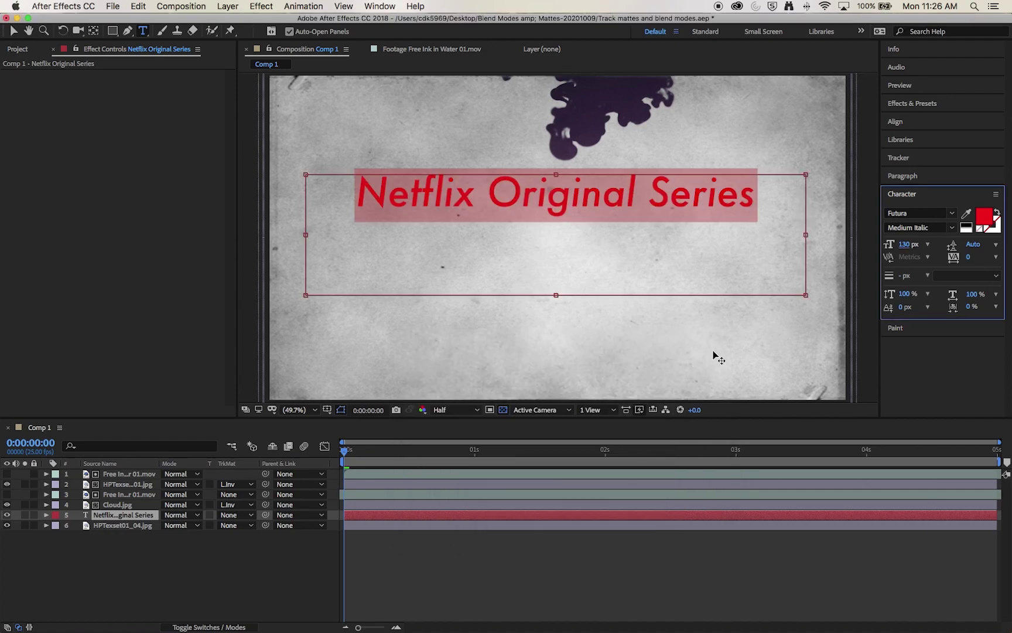
Move the title lower in the frame.
key("v")
left_click_drag(527, 196, 524, 228)
left_click(897, 179)
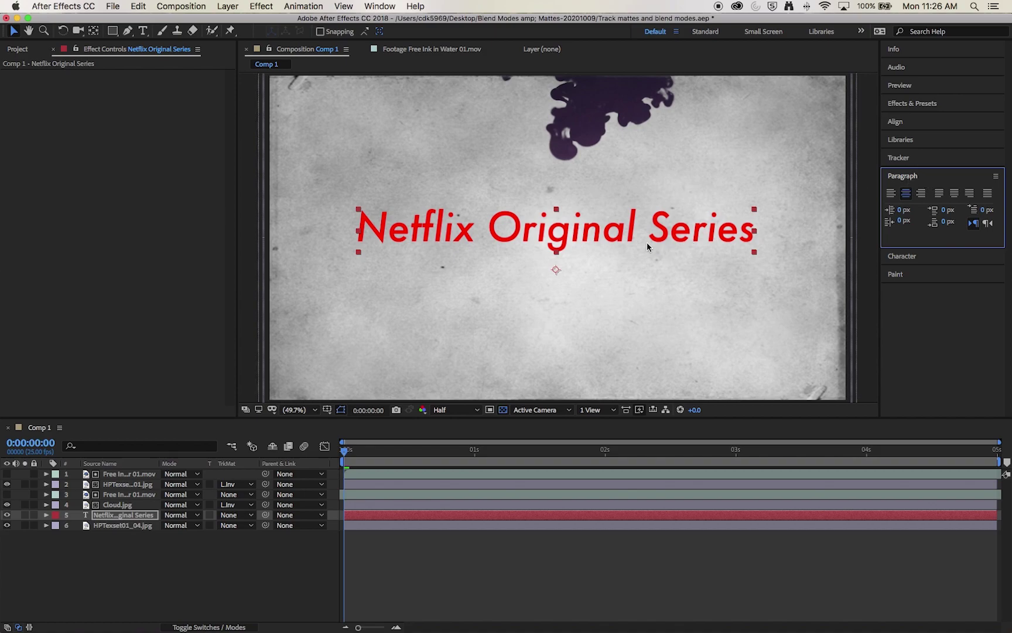
Give the title a Drop Shadow with softness 26 and move its layer up the stack.
left_click_drag(606, 235, 610, 235)
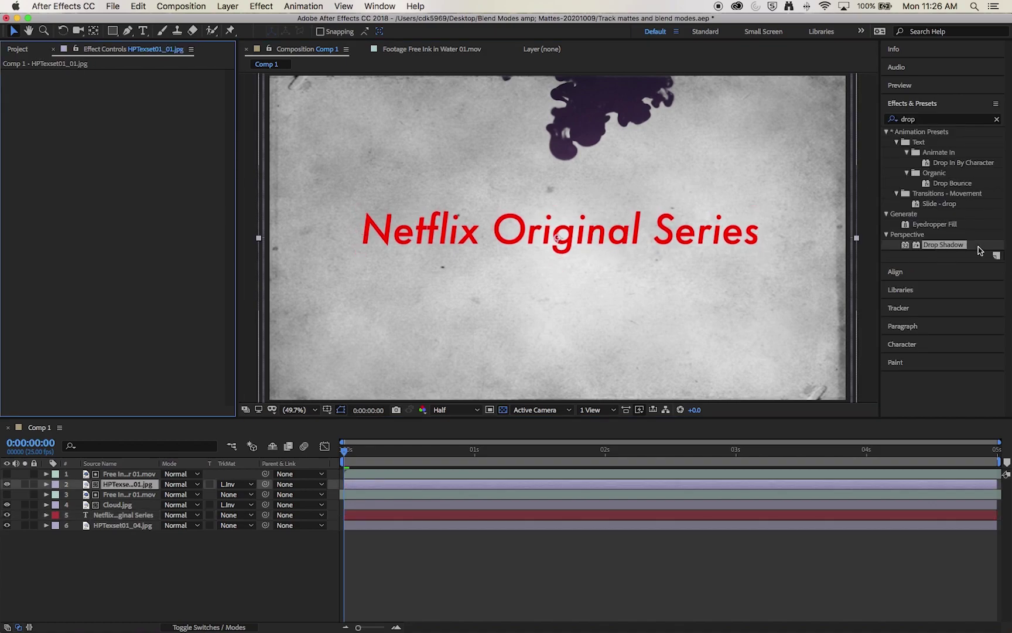
left_click_drag(978, 248, 103, 516)
left_click_drag(132, 151, 146, 150)
key("super+bracketright")
key("super+bracketright")
key("space")
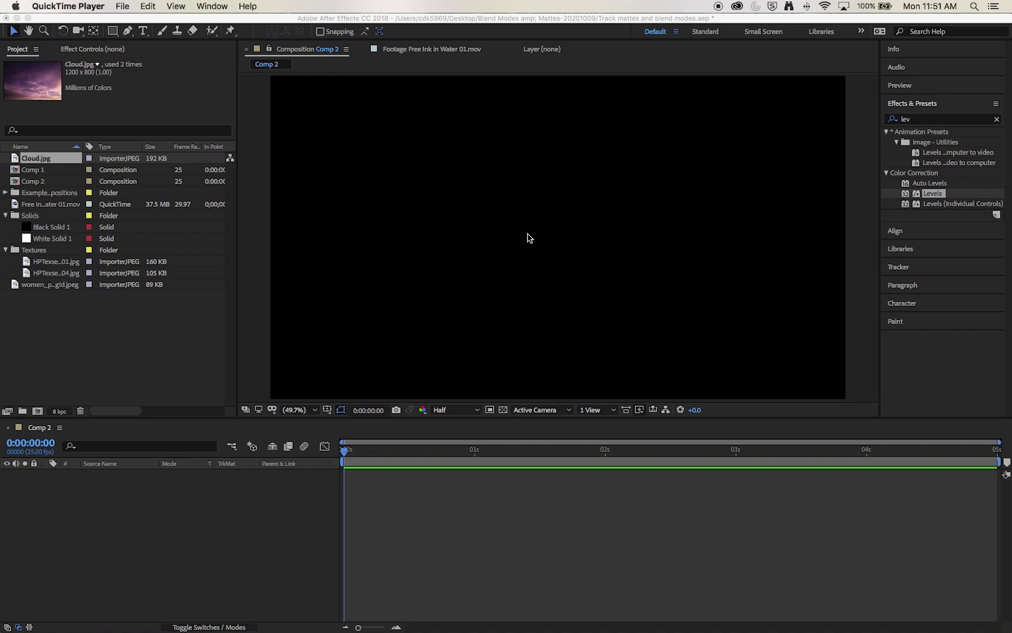
Add the portrait photo to Comp 2 and scale it up to fill the frame.
left_click(529, 237)
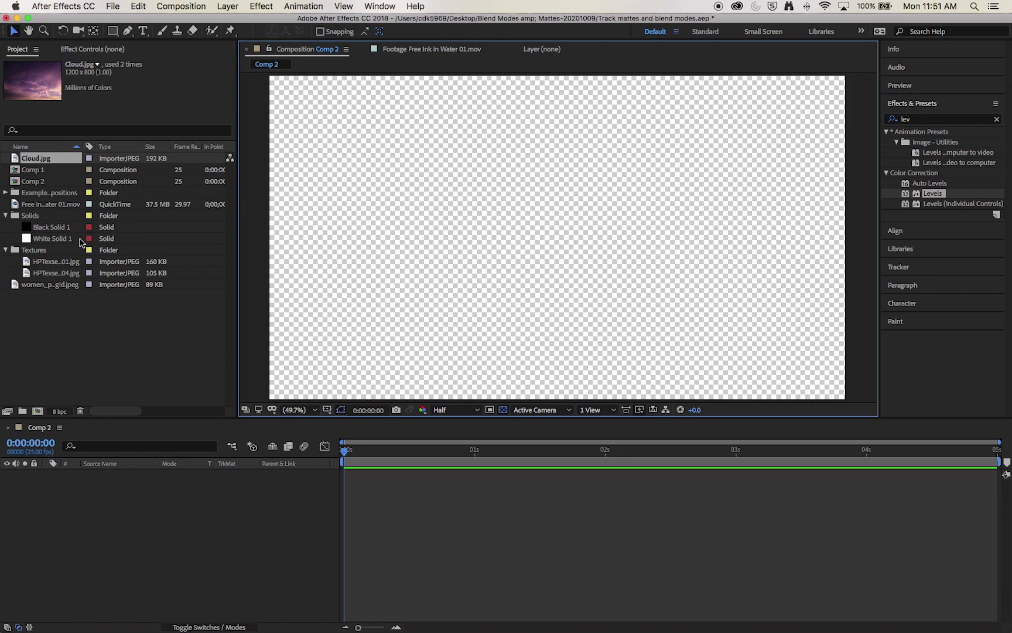
left_click(34, 286)
left_click_drag(33, 290, 168, 509)
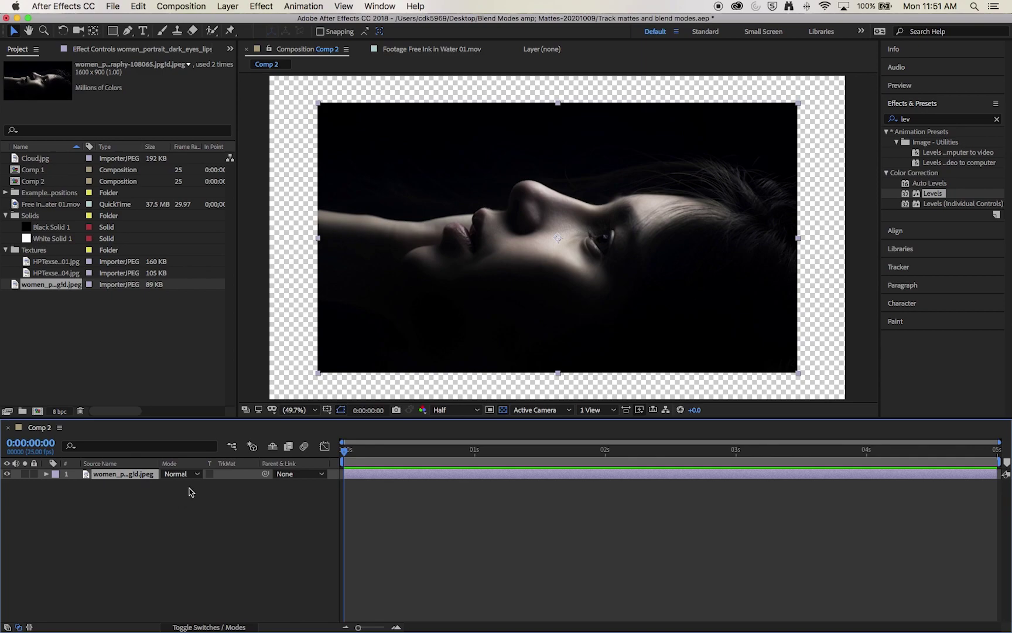
left_click(307, 375)
left_click(346, 362)
left_click_drag(318, 373, 262, 417)
left_click(261, 528)
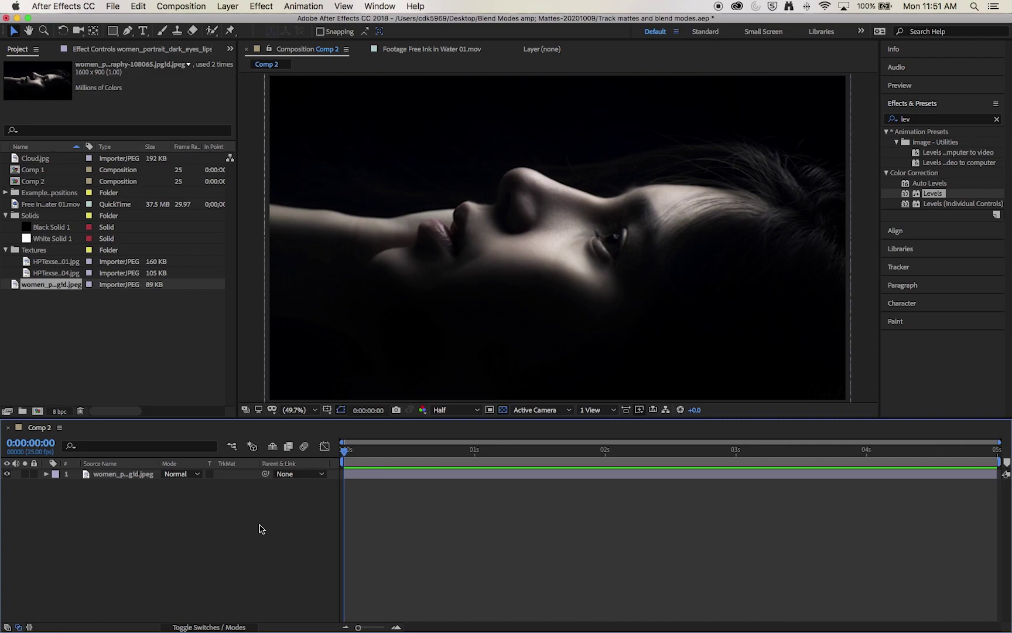
Add HPTexset01_01.jpg beneath the portrait and scale it to fill the comp.
left_click(55, 276)
left_click(46, 263)
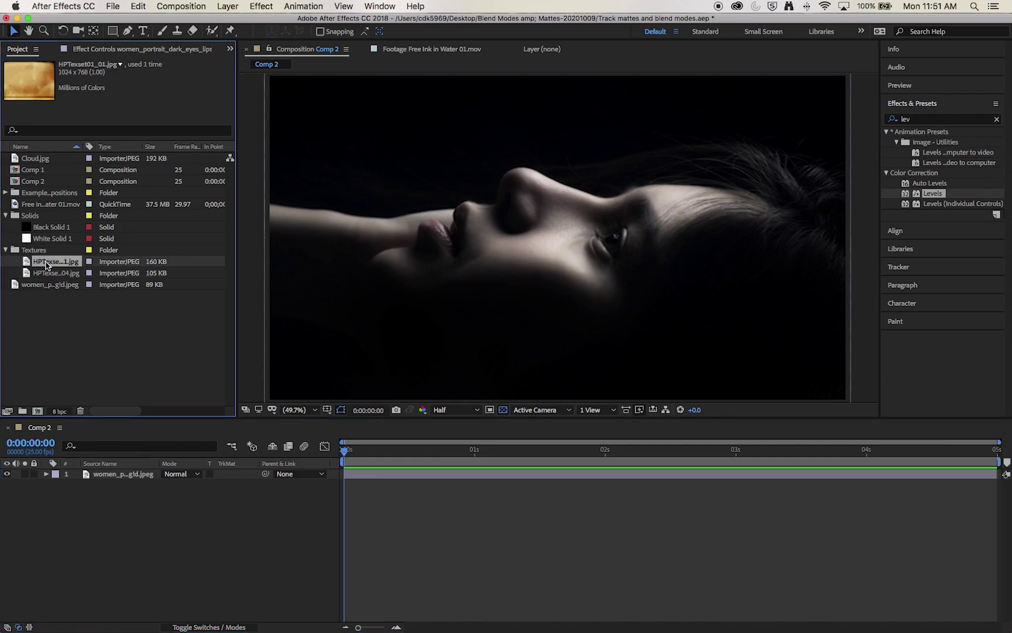
left_click_drag(46, 263, 113, 489)
left_click(7, 473)
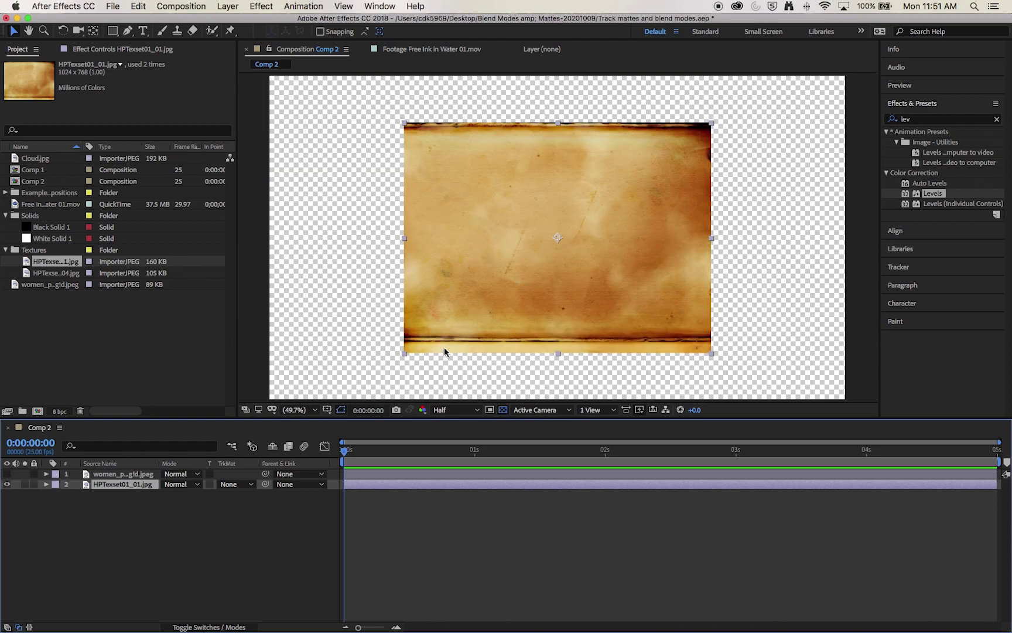
left_click_drag(403, 353, 250, 426)
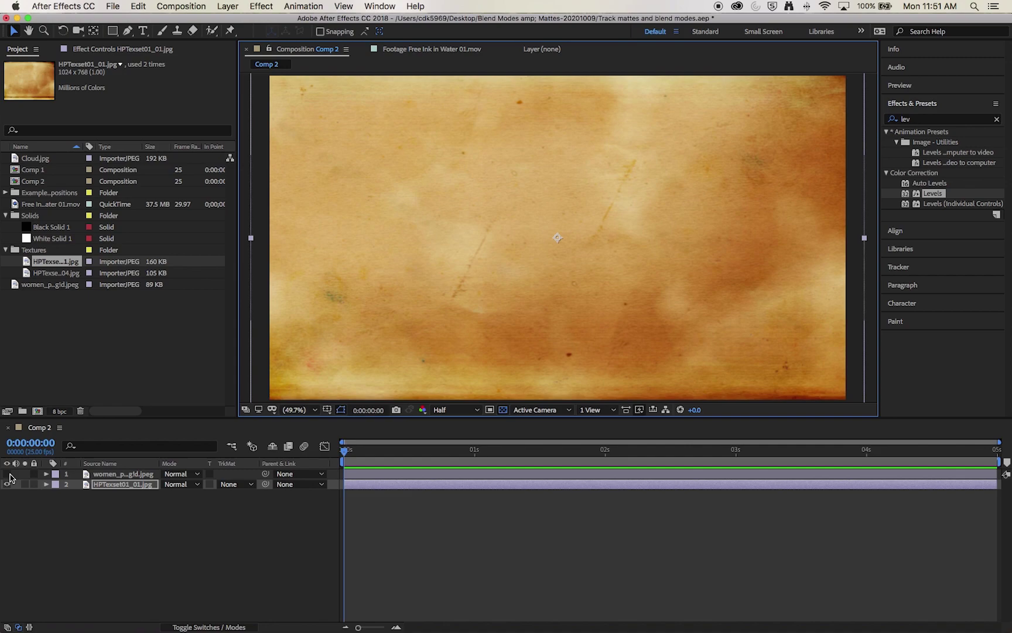
left_click(8, 473)
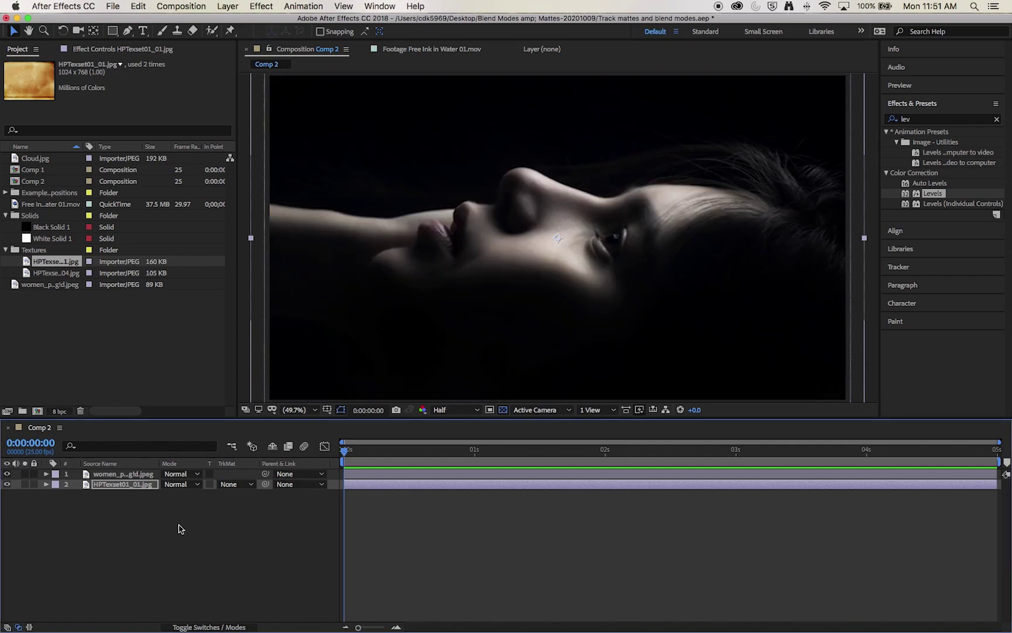
left_click(188, 545)
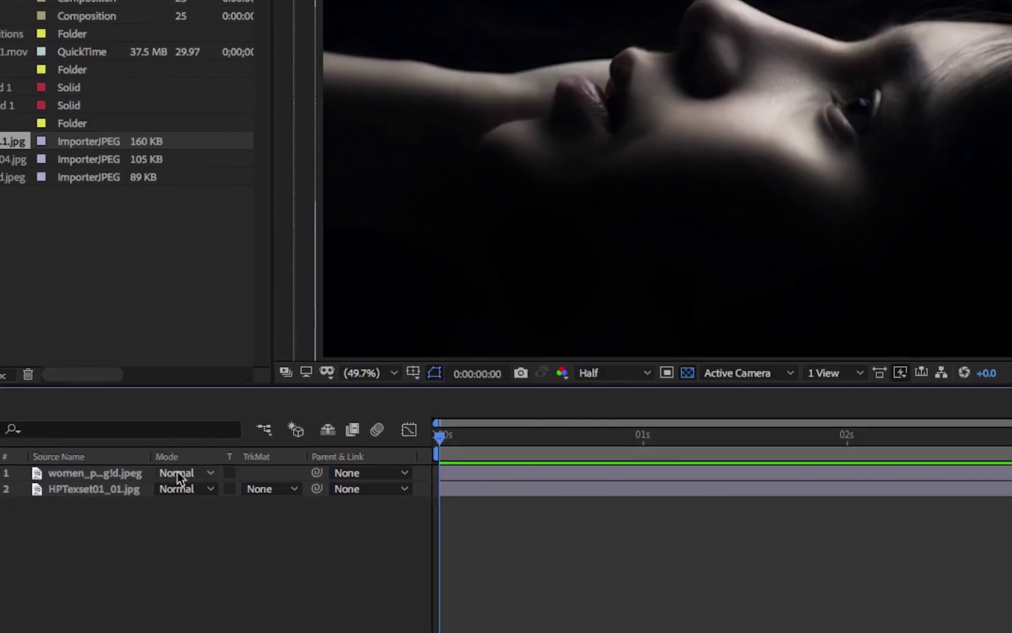
Open the portrait layer's Mode dropdown in the timeline.
left_click(171, 474)
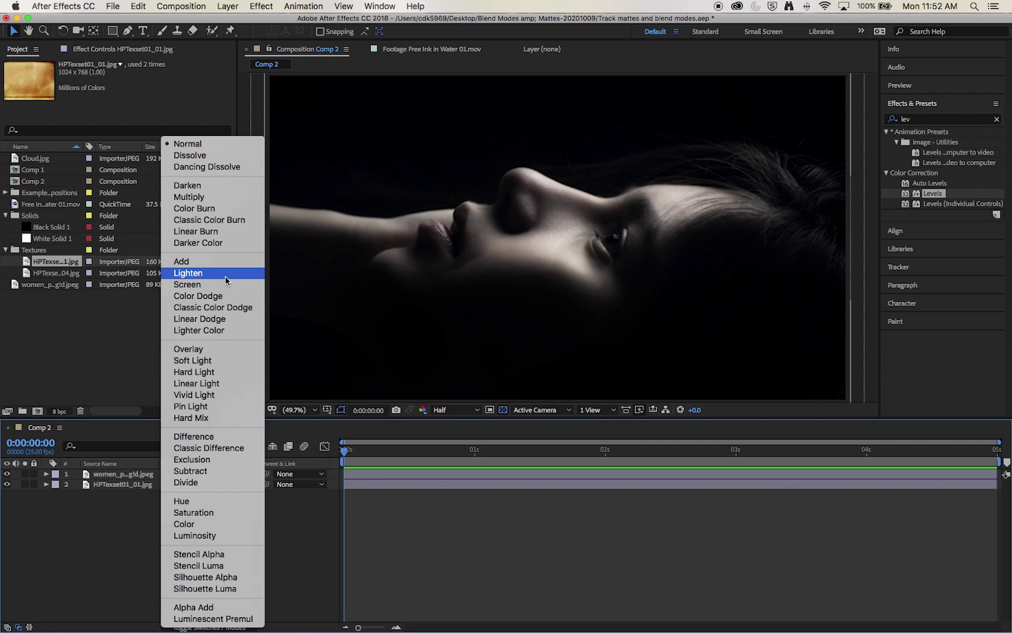
Try Multiply and Add blending on the portrait, then set it back to Normal.
left_click(225, 199)
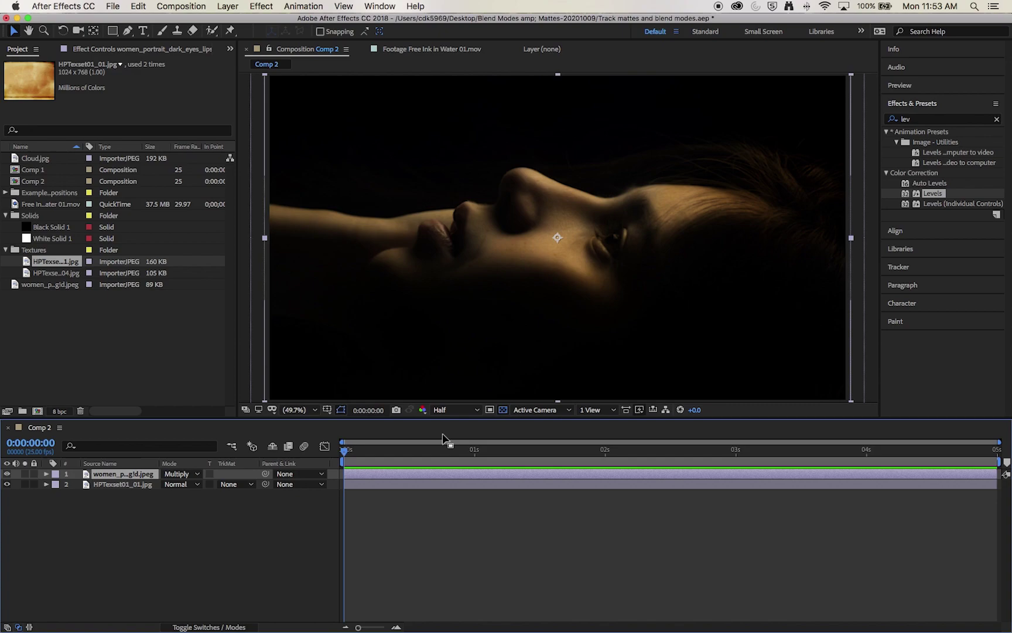
left_click(181, 473)
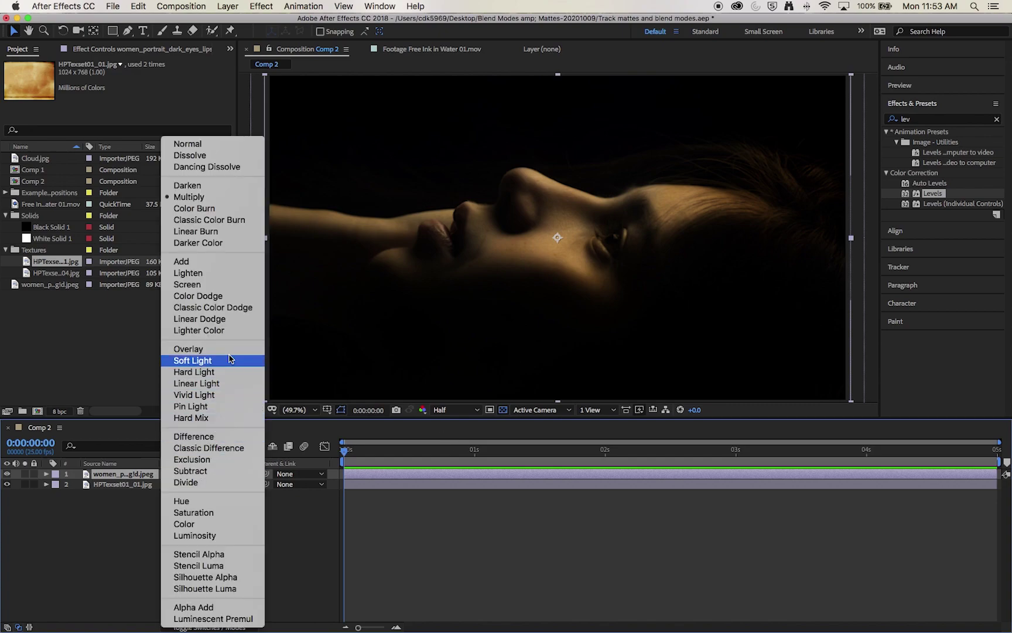
left_click(246, 261)
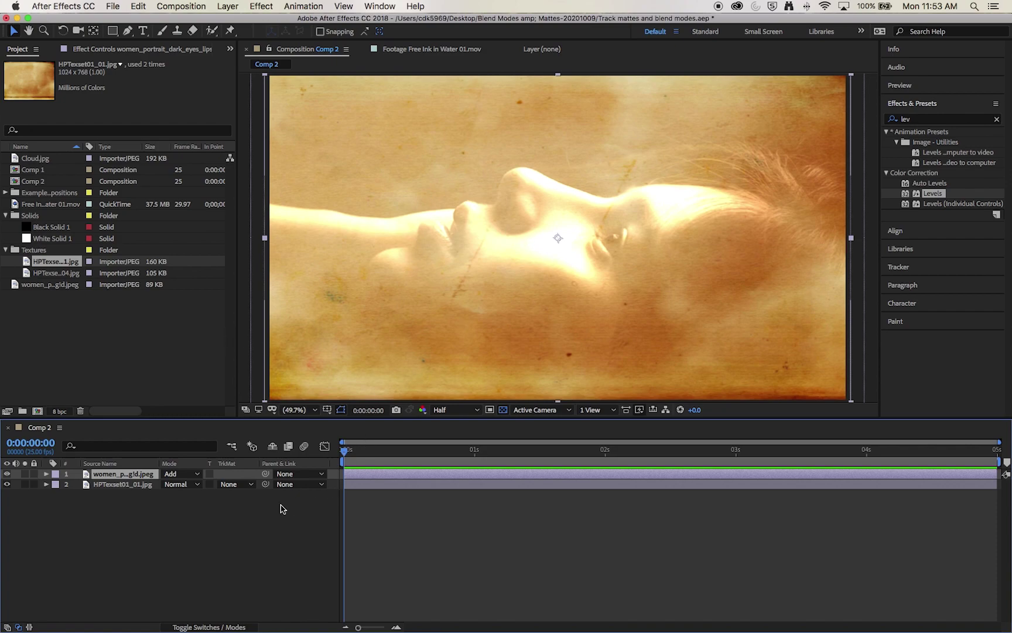
left_click(186, 474)
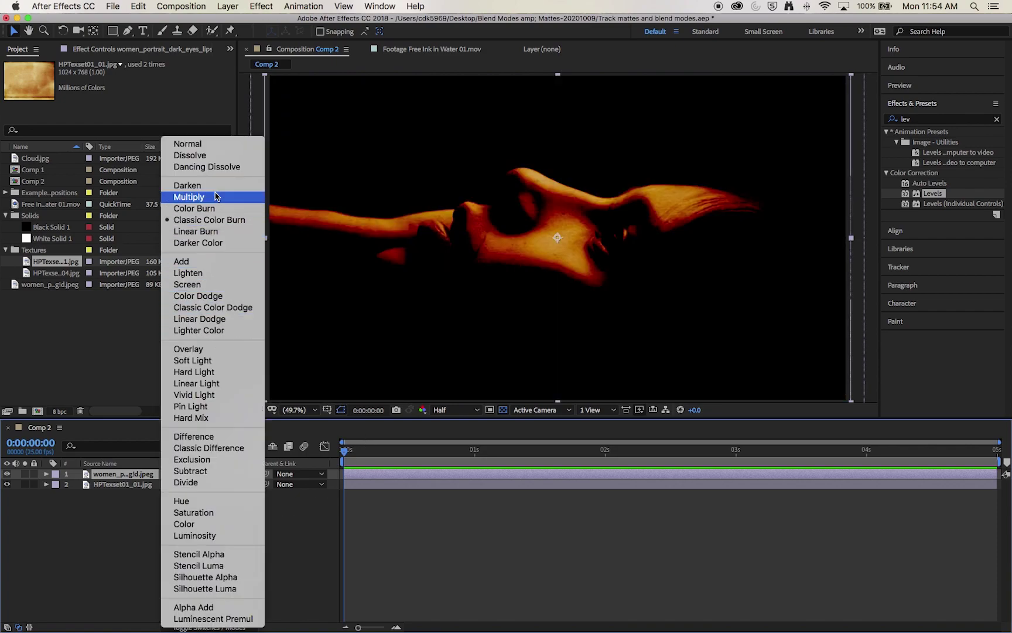
left_click(213, 146)
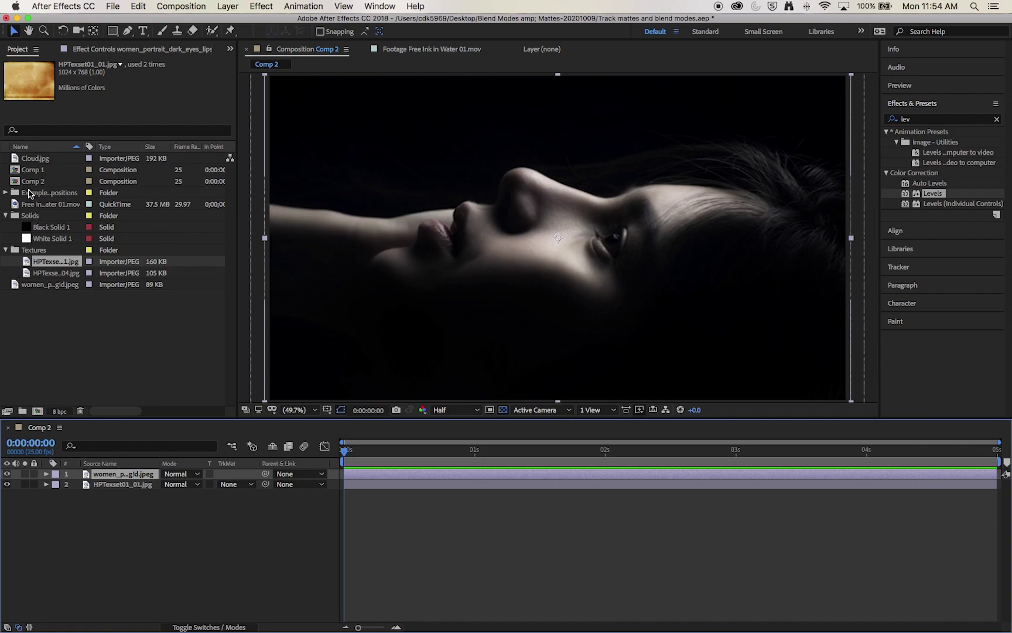
Add Cloud.jpg below the portrait and scale it to nearly fill the comp.
left_click_drag(31, 158, 88, 479)
left_click(6, 474)
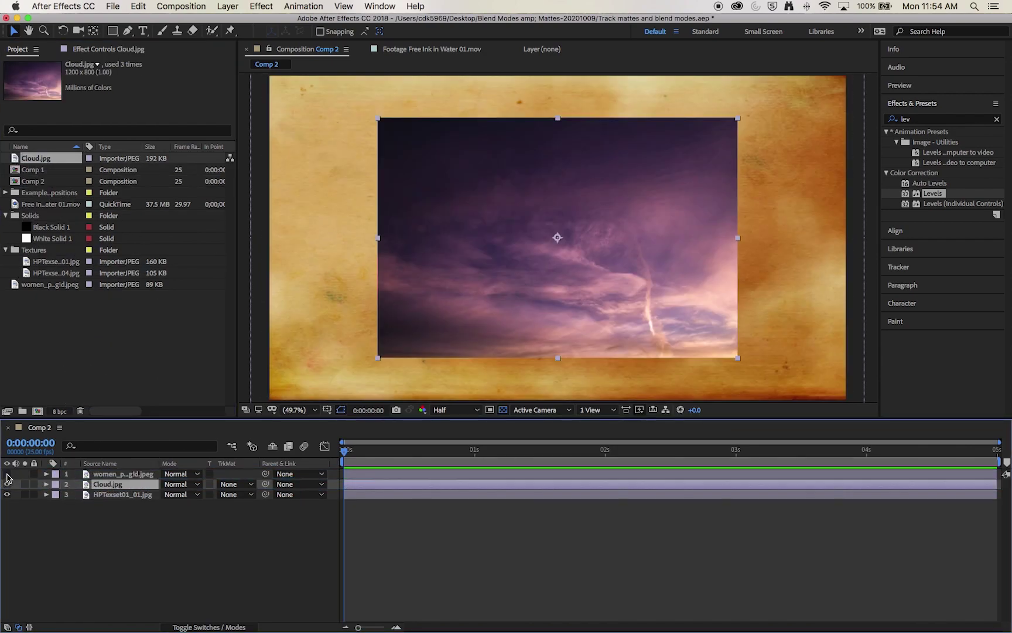
left_click_drag(378, 358, 262, 415)
left_click(6, 474)
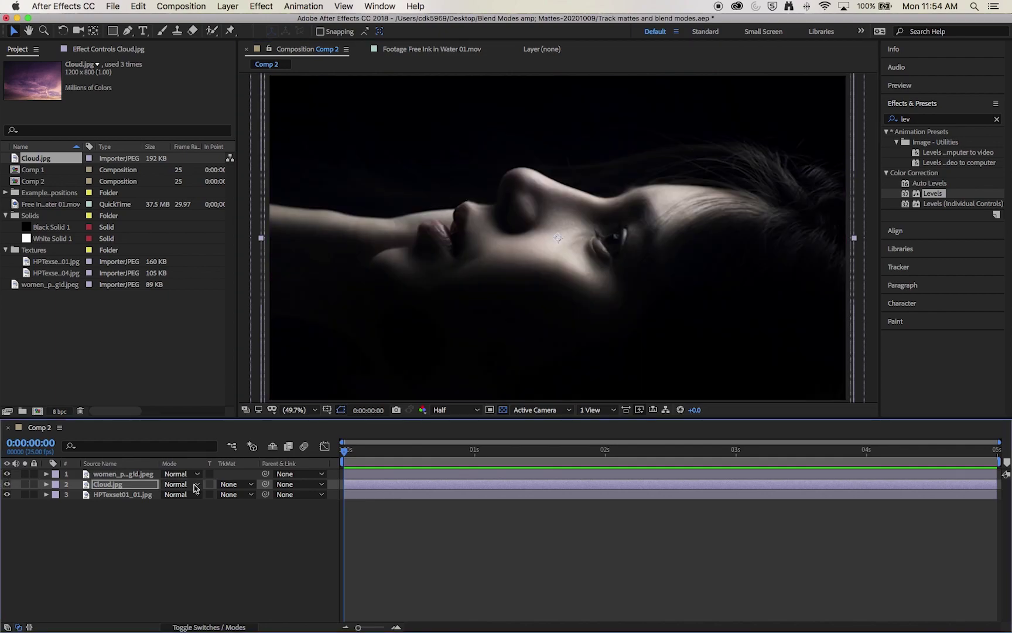
Set the portrait's blend mode to Screen after trying Lighten, comparing with the clouds hidden.
left_click(187, 483)
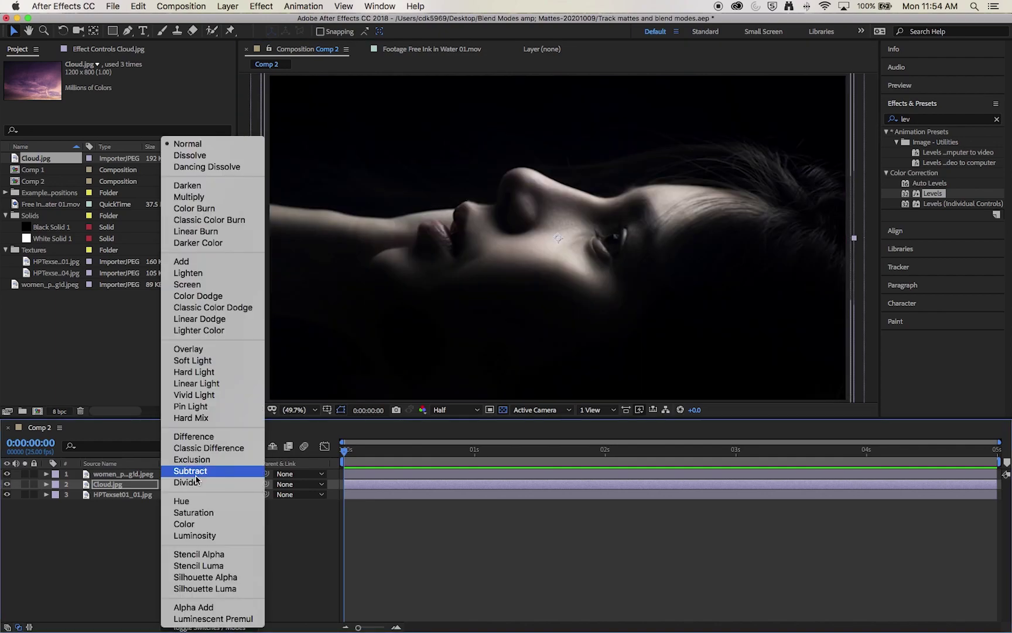
left_click(232, 274)
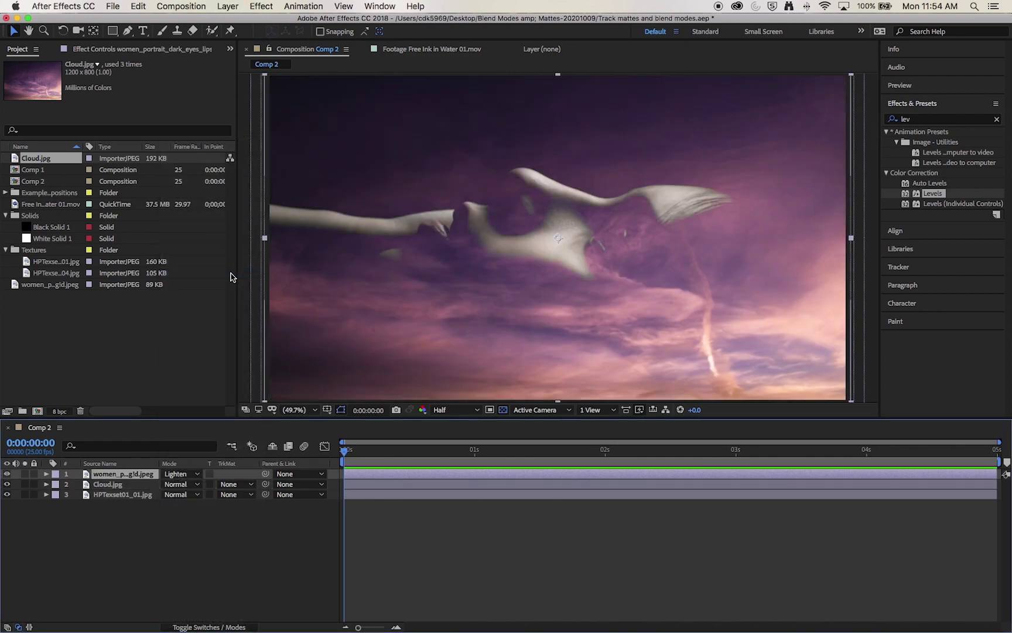
left_click(186, 474)
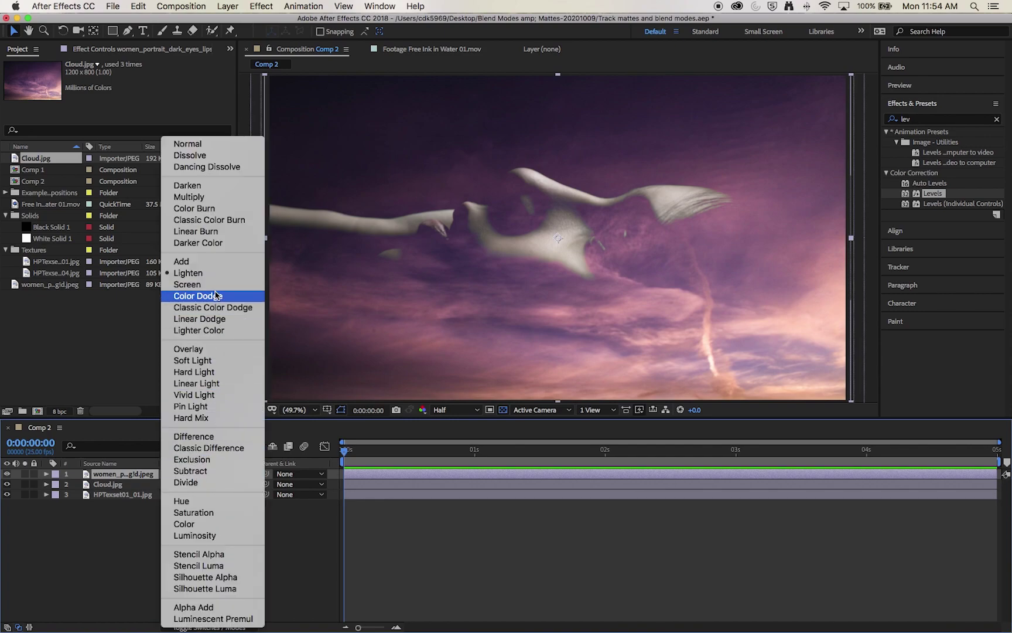
left_click(217, 285)
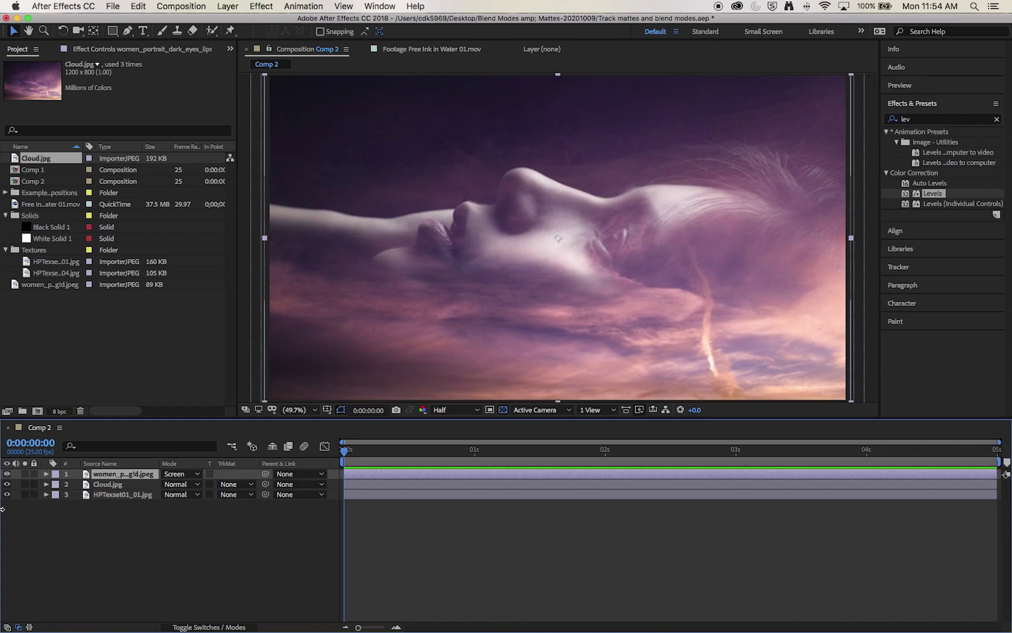
left_click(7, 484)
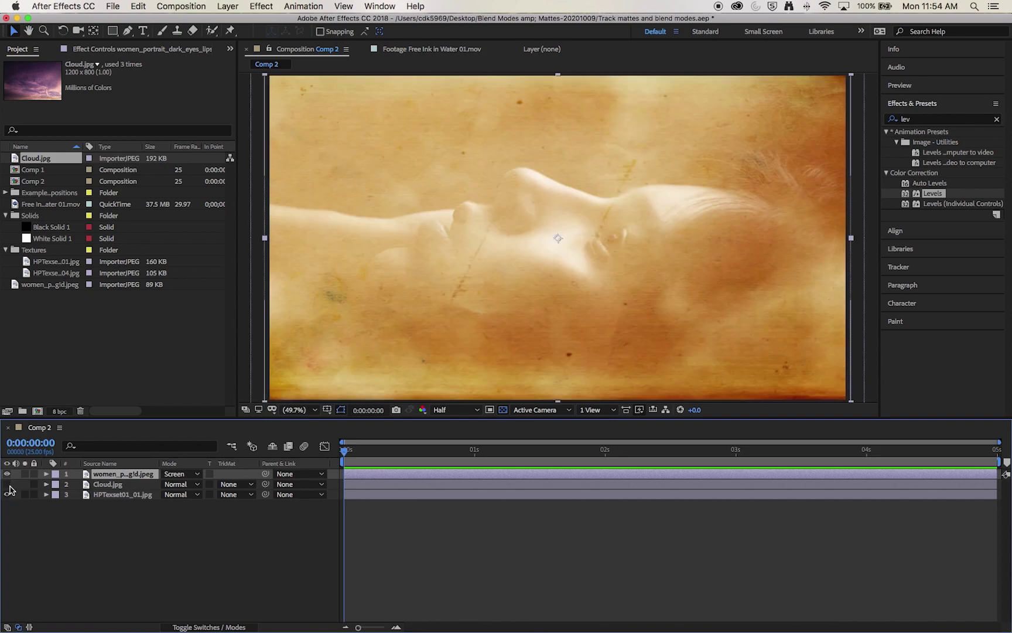
left_click(7, 484)
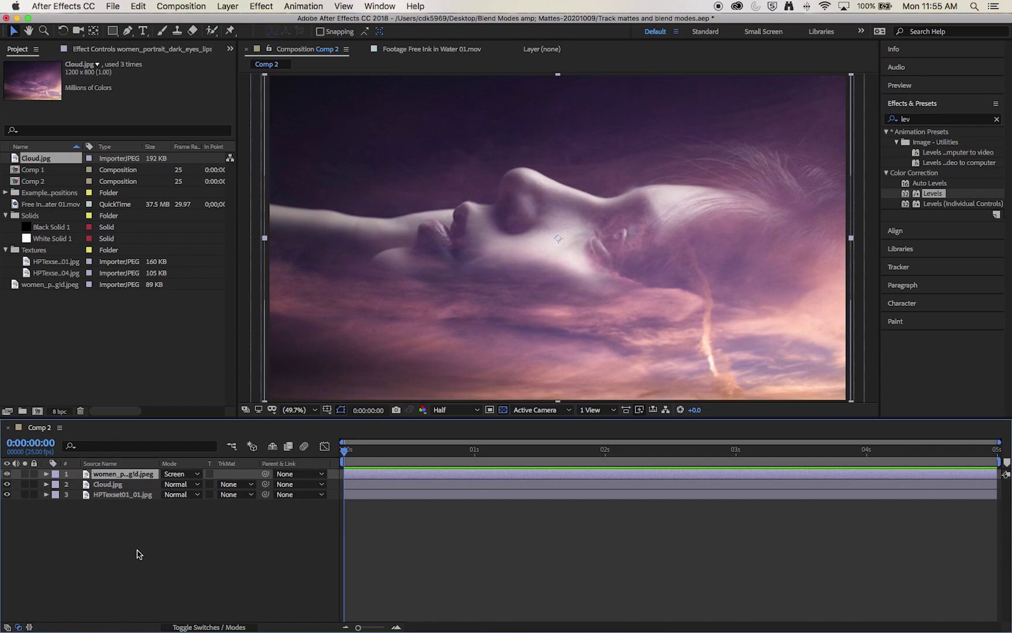
Apply Levels to the portrait, settling on Input Black 11 and Gamma 0.88.
left_click(905, 198)
left_click_drag(905, 198, 120, 478)
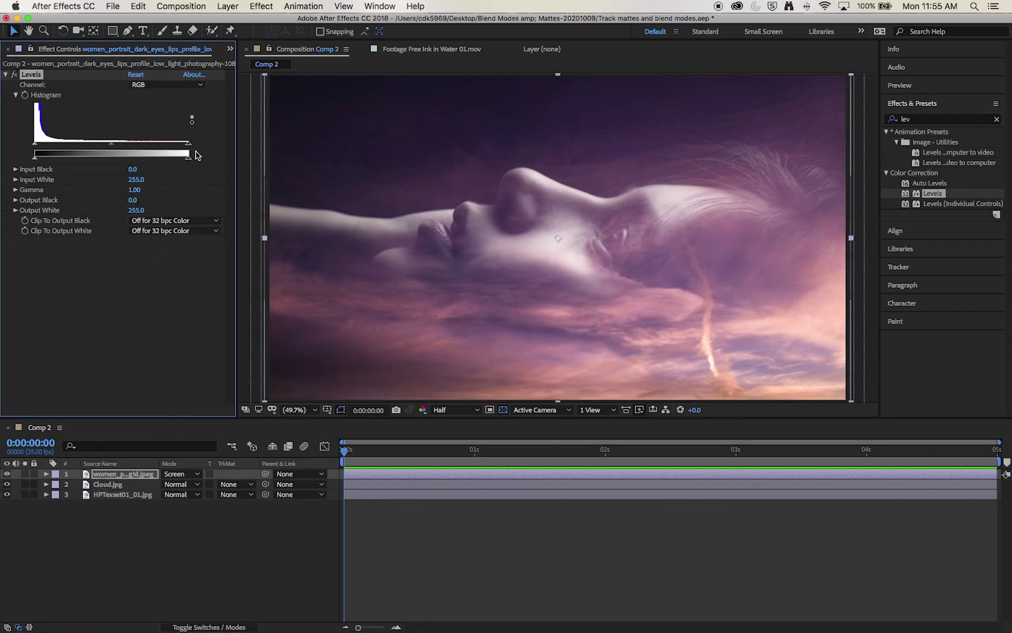
mouse_move(188, 143)
left_mouse_down()
mouse_move(115, 144)
mouse_move(180, 143)
left_mouse_up()
left_click_drag(35, 143, 48, 143)
mouse_move(115, 144)
left_mouse_down()
mouse_move(82, 145)
mouse_move(145, 151)
mouse_move(86, 150)
mouse_move(142, 149)
mouse_move(117, 150)
left_mouse_up()
left_click_drag(49, 144, 114, 141)
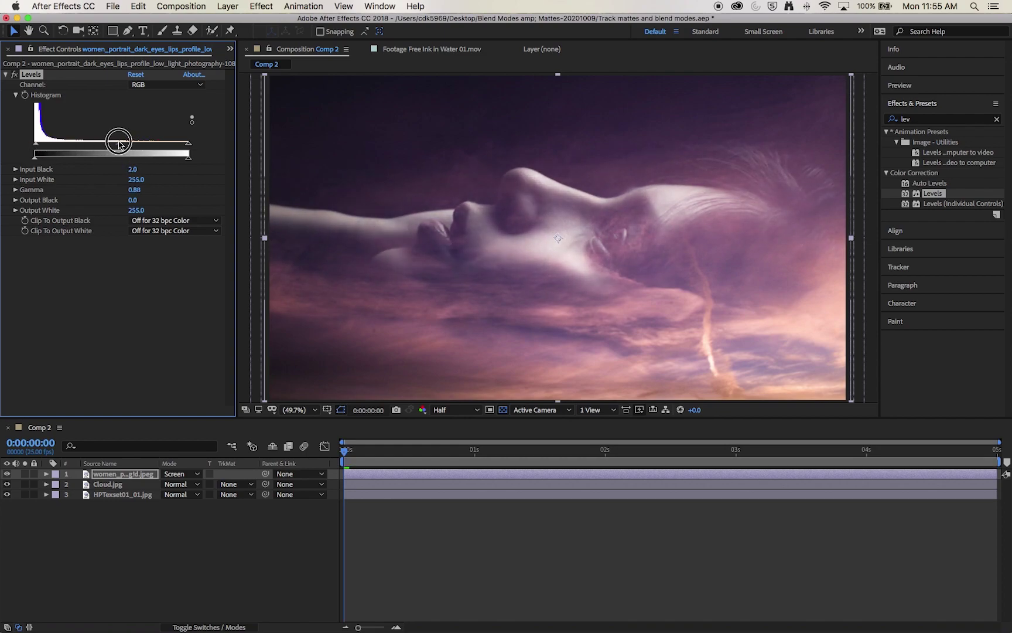
left_click_drag(37, 144, 41, 144)
left_click(15, 75)
left_click(15, 75)
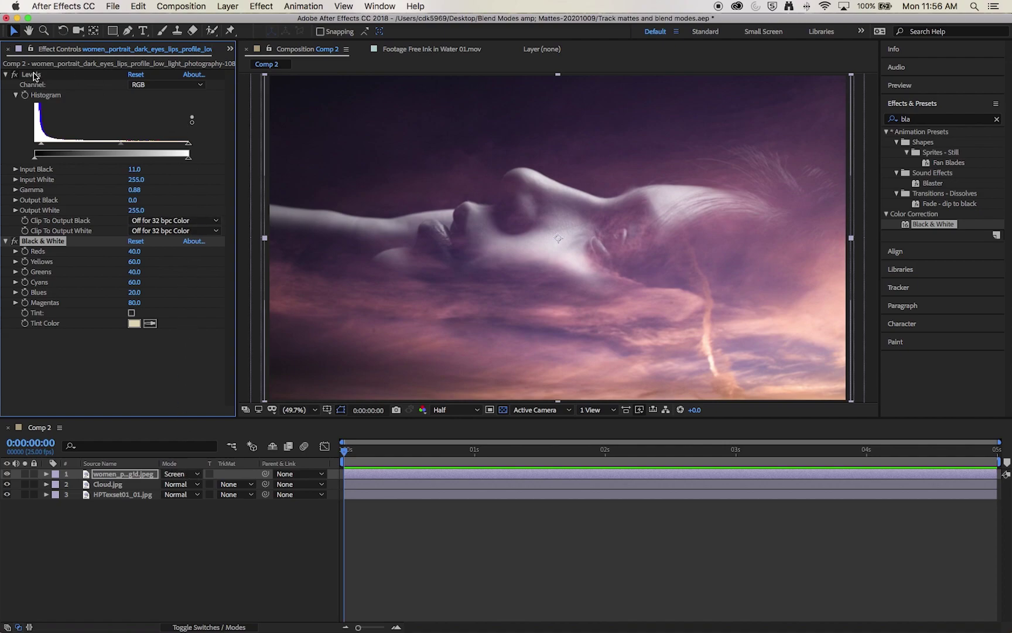
With the portrait hidden, set Cloud.jpg to Multiply over the texture, then show the portrait again.
left_click(7, 474)
left_click(114, 484)
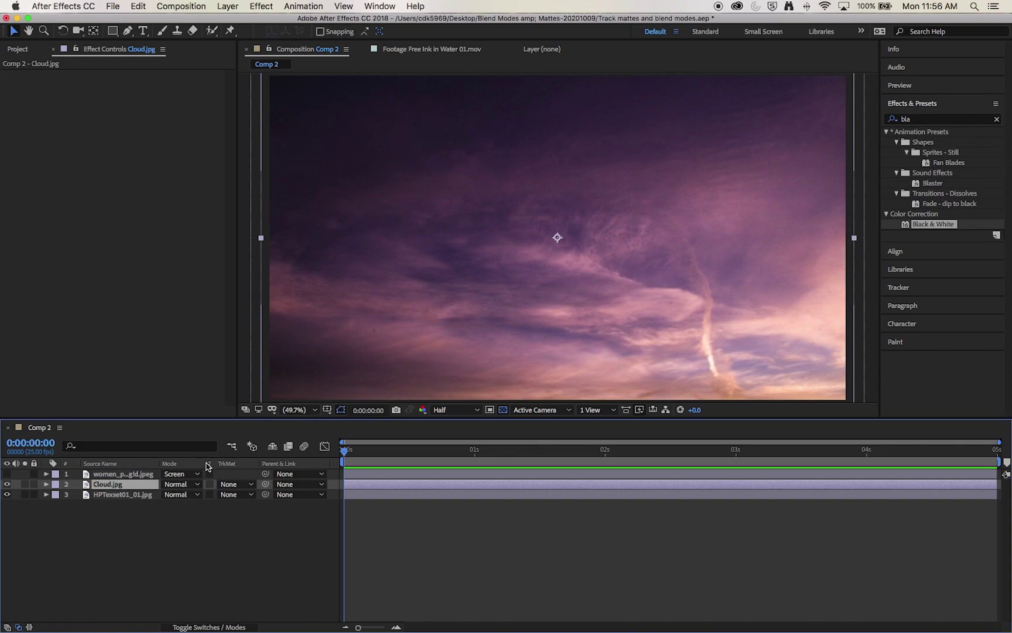
left_click(197, 484)
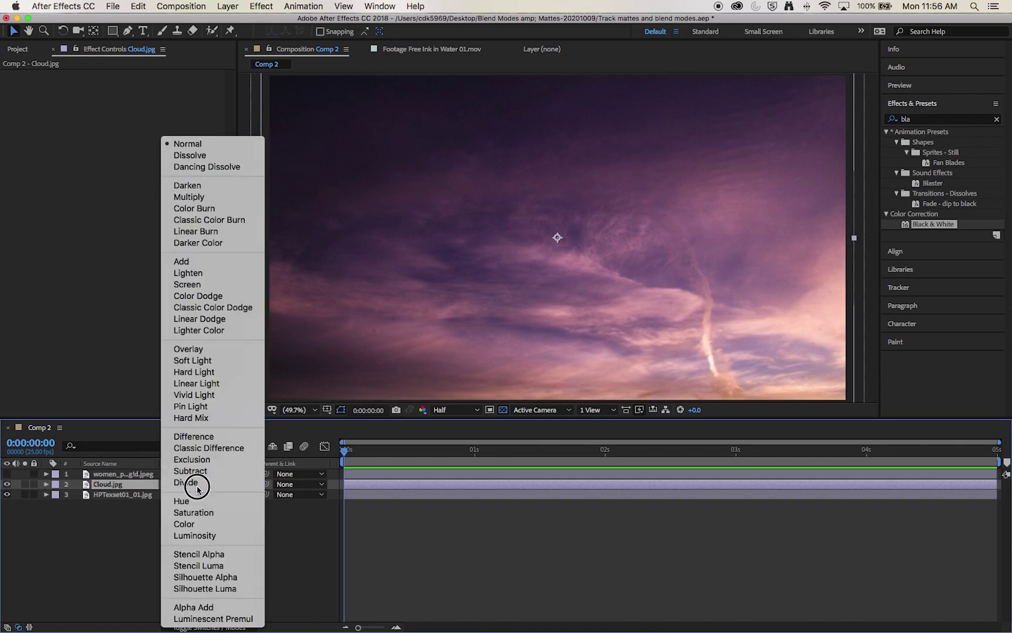
left_click(242, 285)
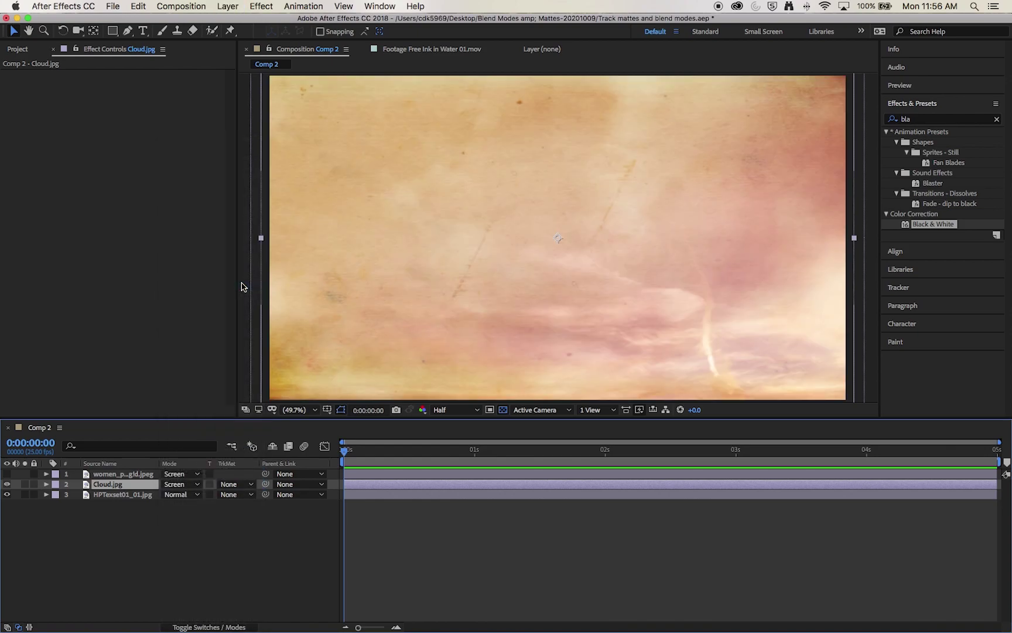
left_click(192, 483)
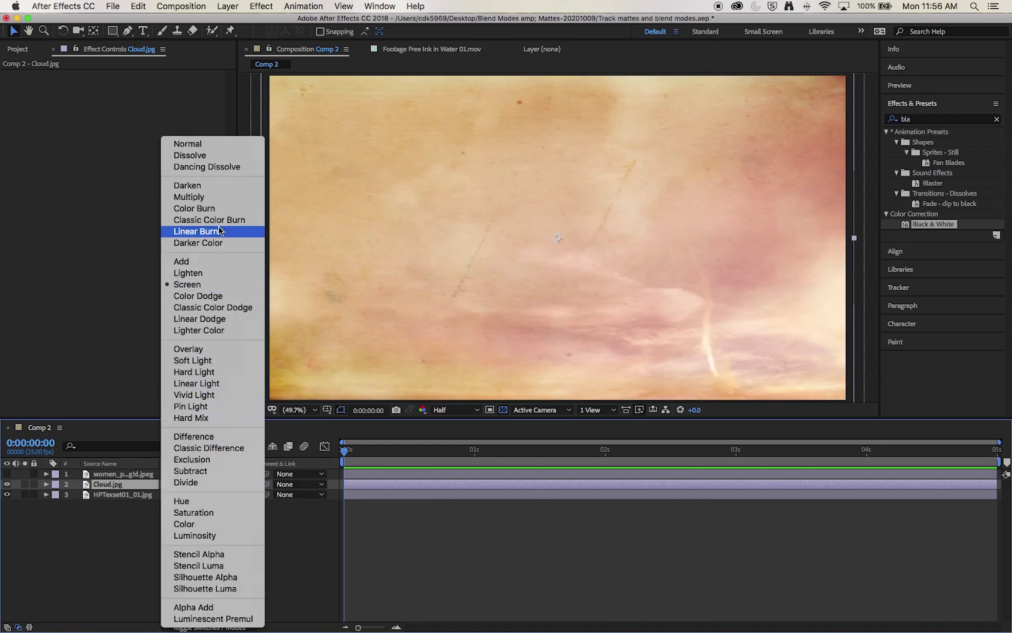
left_click(221, 197)
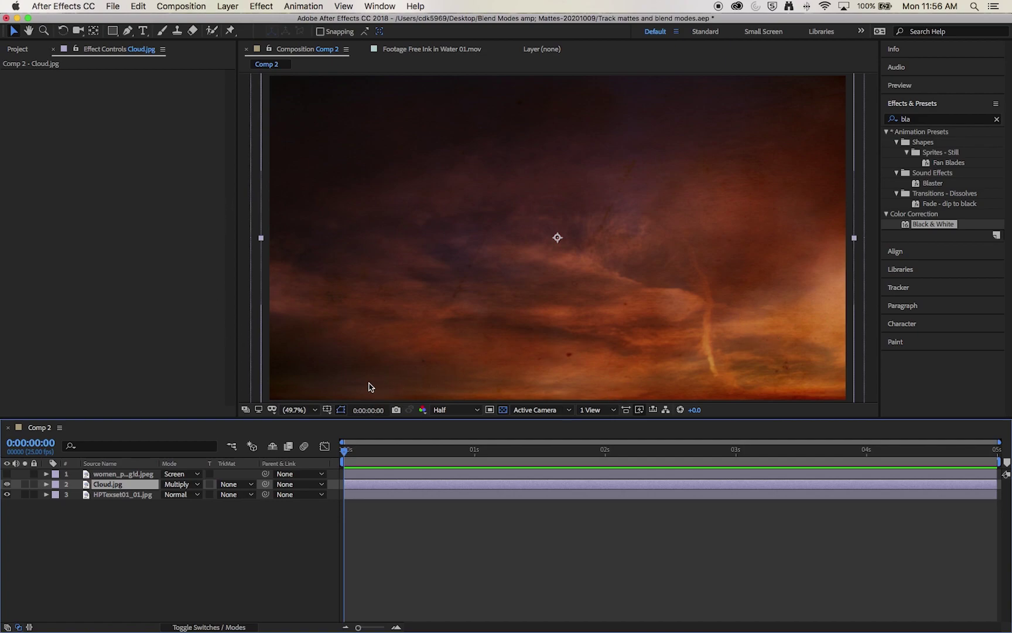
left_click(7, 473)
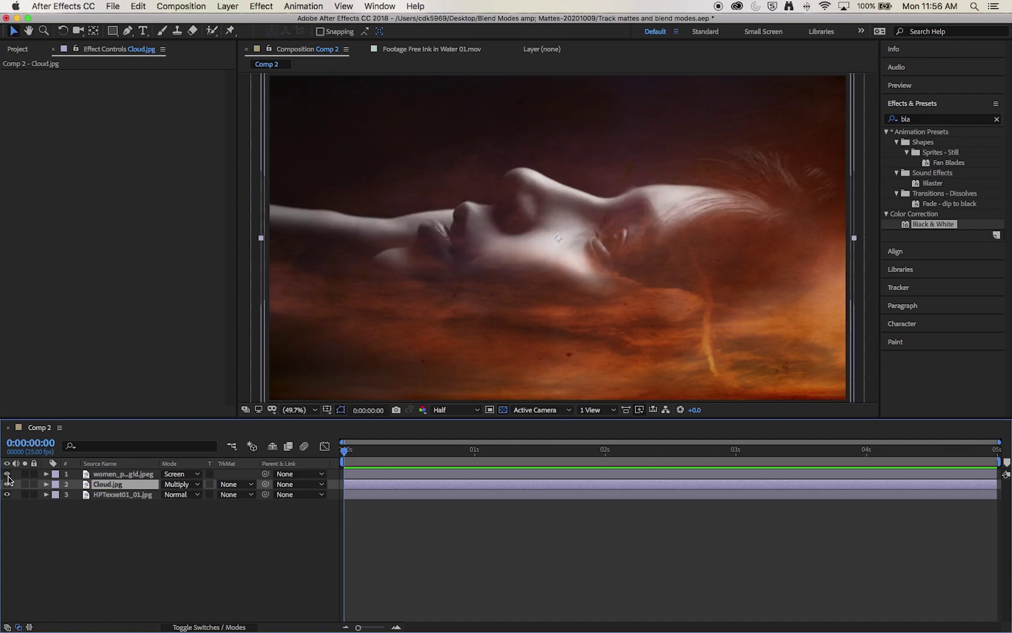
left_click(292, 531)
key("super+0")
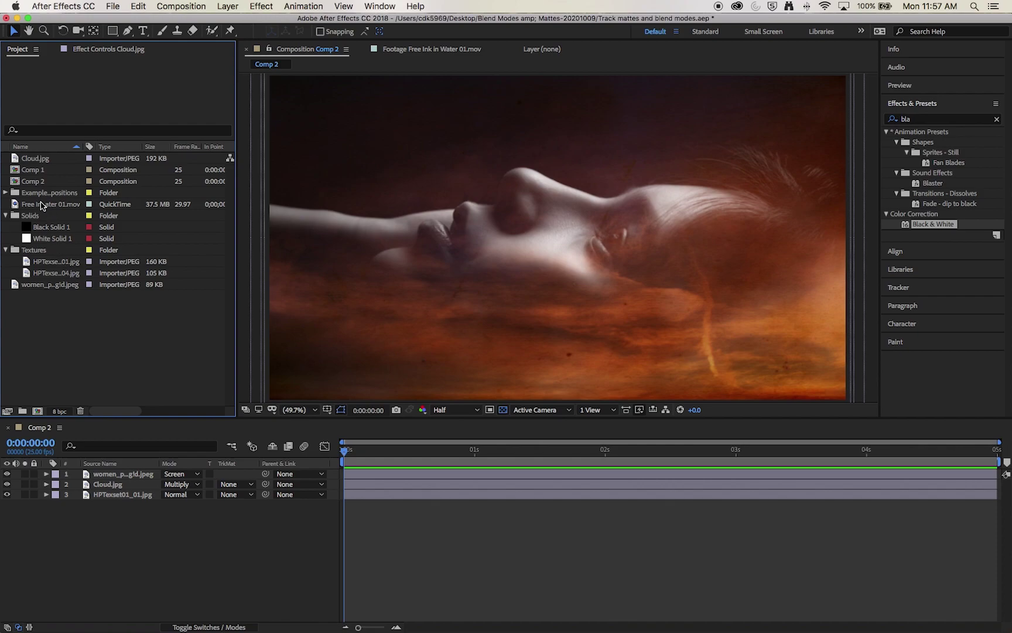
Add Free Ink in Water 01.mov to the comp and set the portrait's TrkMat to Luma Inverted Matte.
mouse_move(53, 205)
left_mouse_down()
mouse_move(110, 286)
mouse_move(121, 465)
mouse_move(108, 469)
left_mouse_up()
left_click(238, 485)
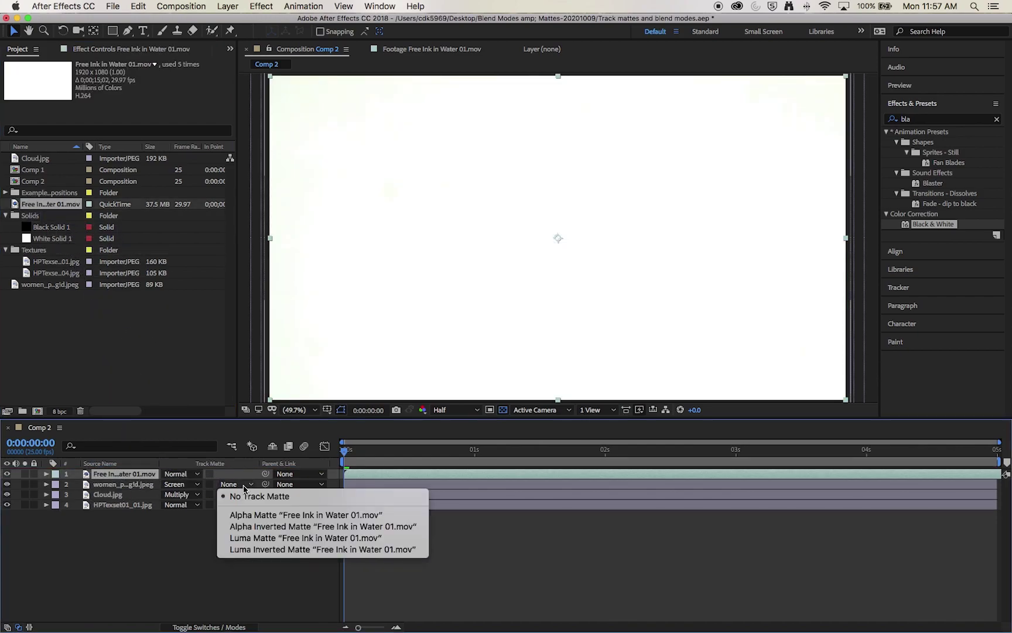
left_click(284, 550)
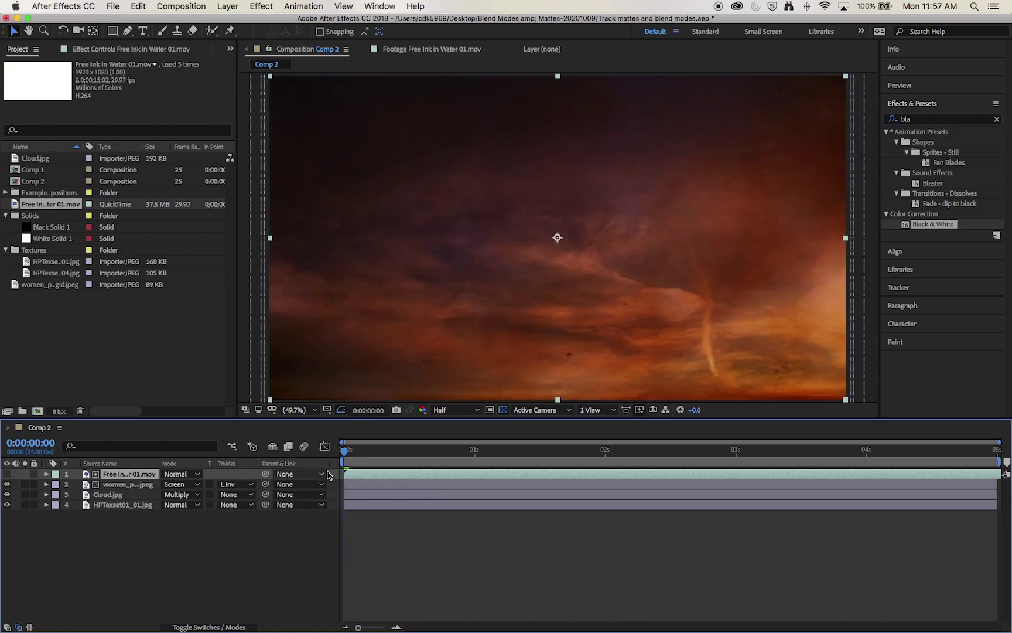
Slide the ink clip to start earlier and preview the ink reveal, stopping around 3 seconds.
left_click(355, 451)
mouse_move(354, 451)
left_mouse_down()
mouse_move(824, 451)
mouse_move(877, 497)
mouse_move(931, 516)
mouse_move(966, 512)
left_mouse_up()
mouse_move(838, 474)
left_mouse_down()
mouse_move(355, 474)
mouse_move(430, 447)
mouse_move(741, 466)
mouse_move(825, 458)
mouse_move(965, 488)
mouse_move(707, 492)
mouse_move(350, 472)
left_mouse_up()
key("space")
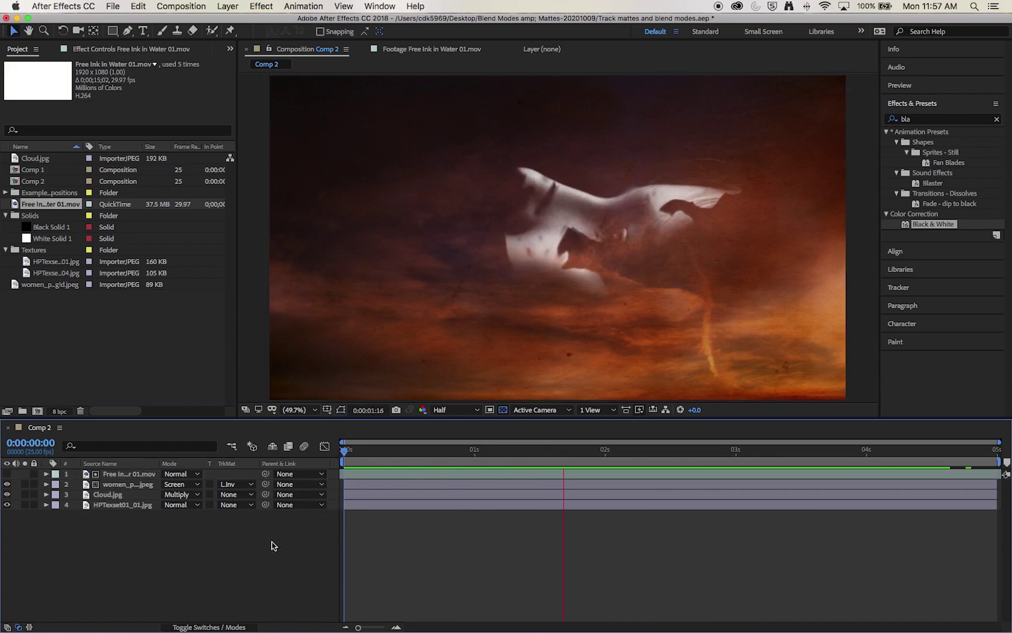
left_click_drag(727, 467, 605, 483)
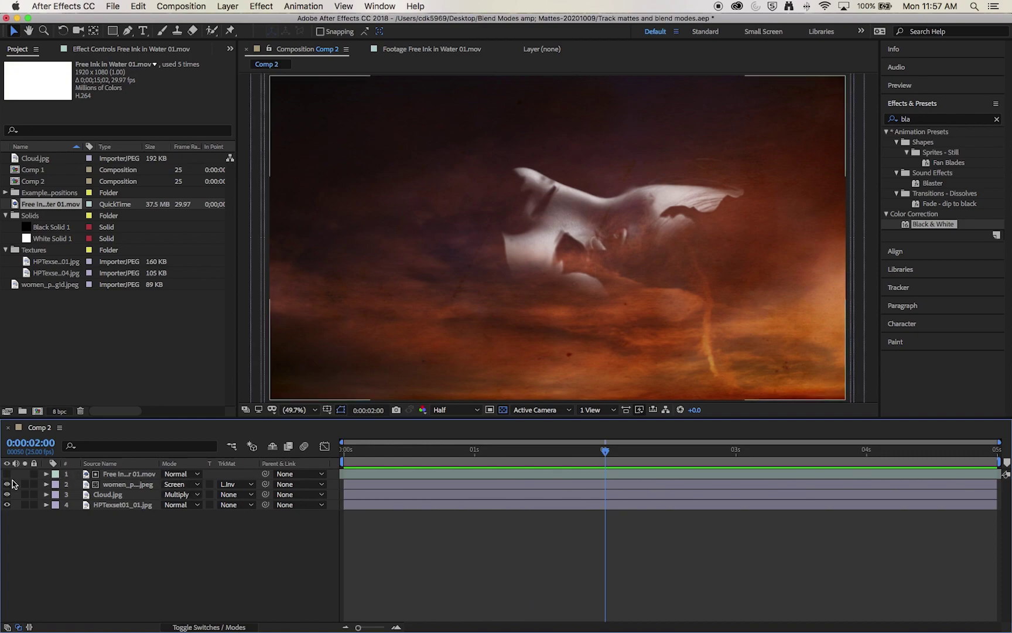
Remove the portrait's track matte and set a Scale keyframe at 0s at 122.1%.
left_click(246, 486)
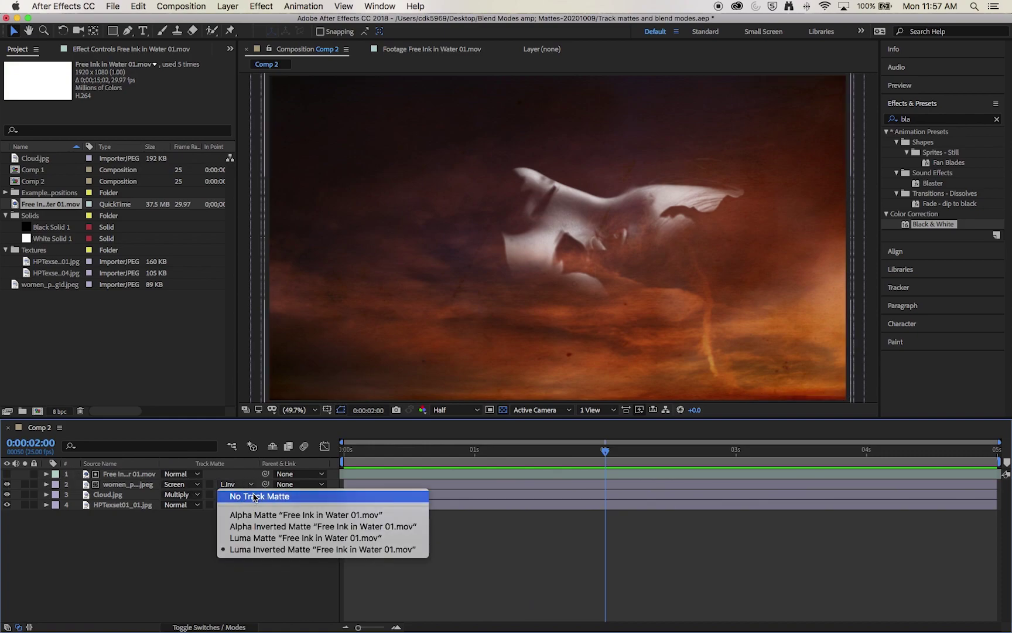
left_click(257, 496)
left_click(125, 485)
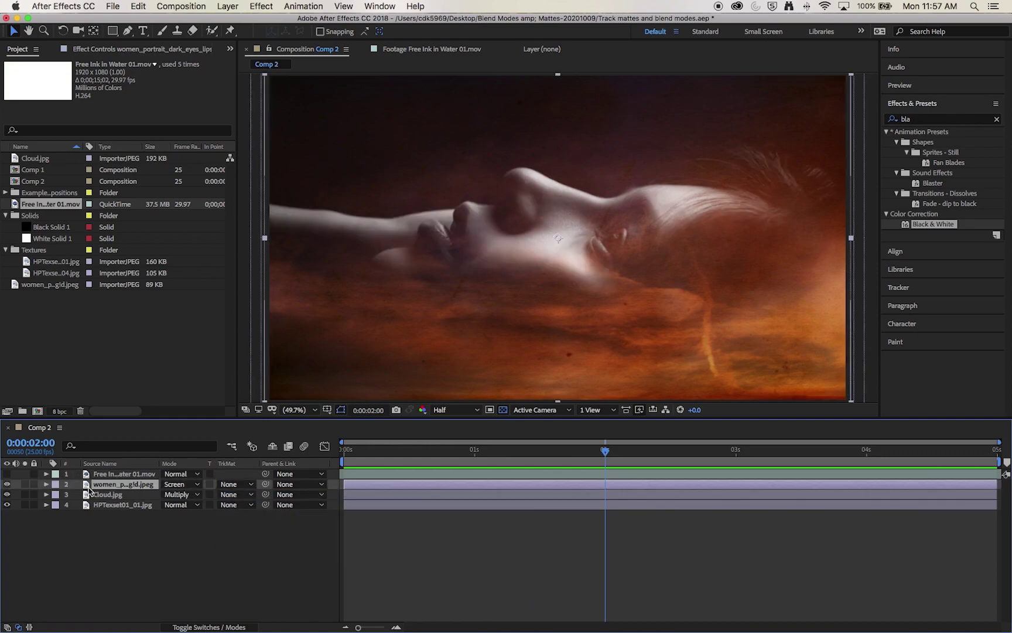
left_click(47, 485)
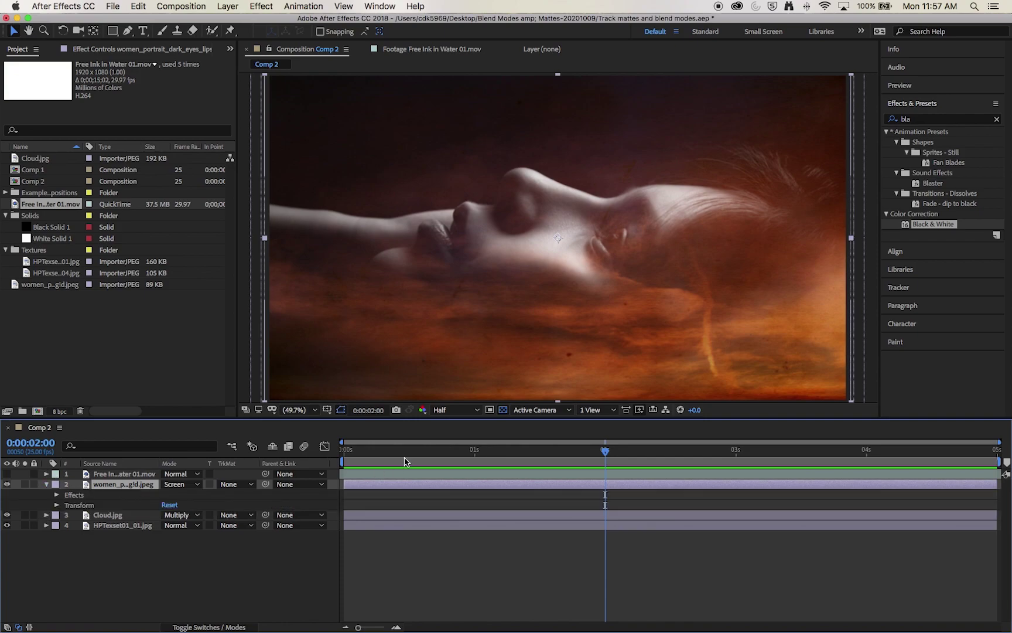
key("Home")
left_click(56, 505)
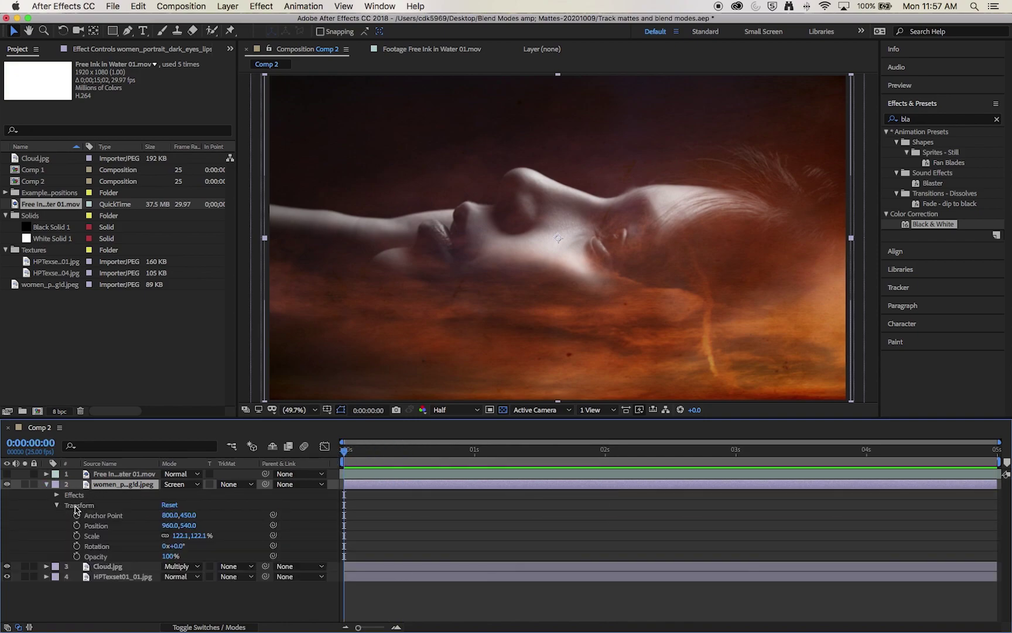
left_click(77, 536)
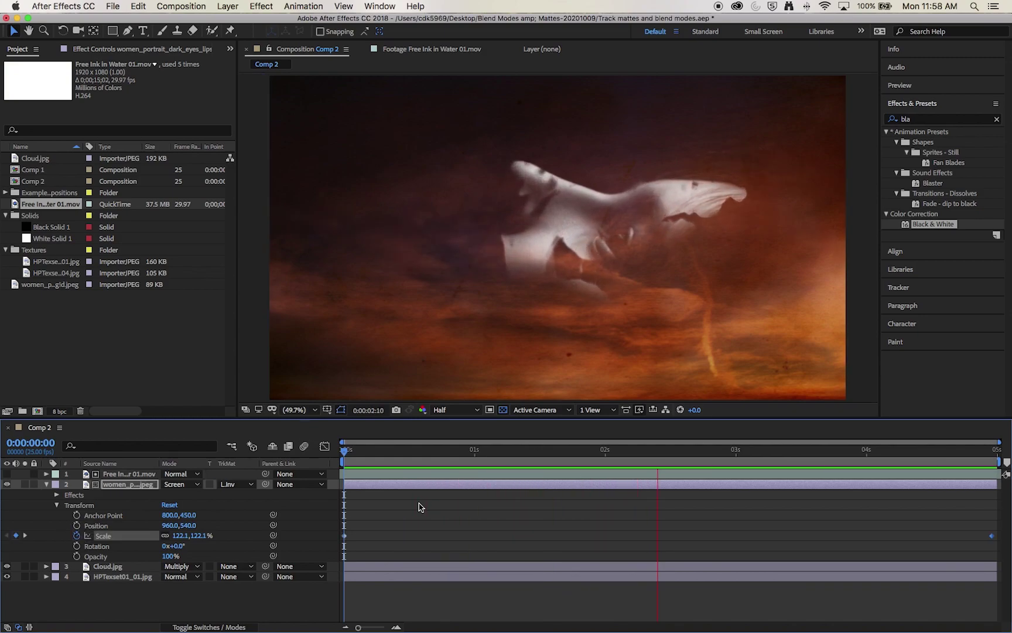
key("space")
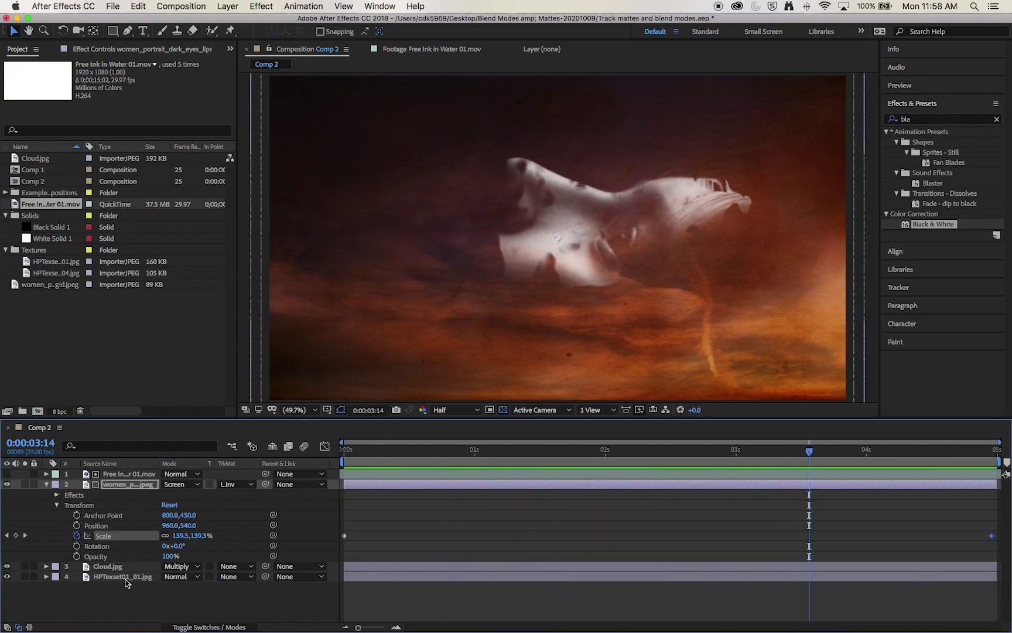
Keyframe the HPTexset01_01.jpg texture's Scale from 199.8,164.9% at 0s to 245.8,202.9% at the end.
left_click(7, 565)
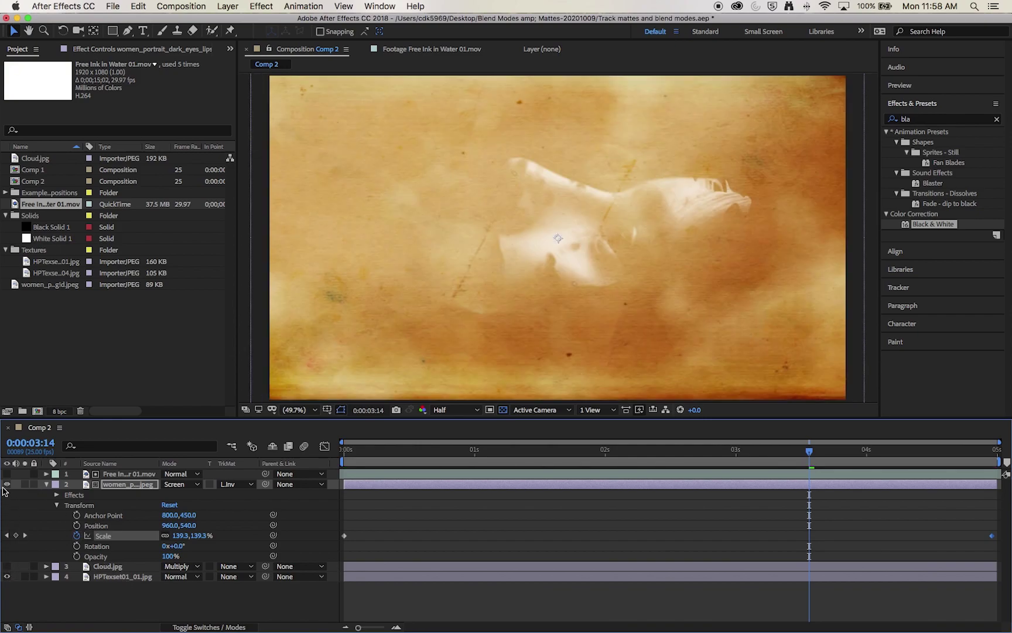
left_click(7, 484)
left_click(104, 577)
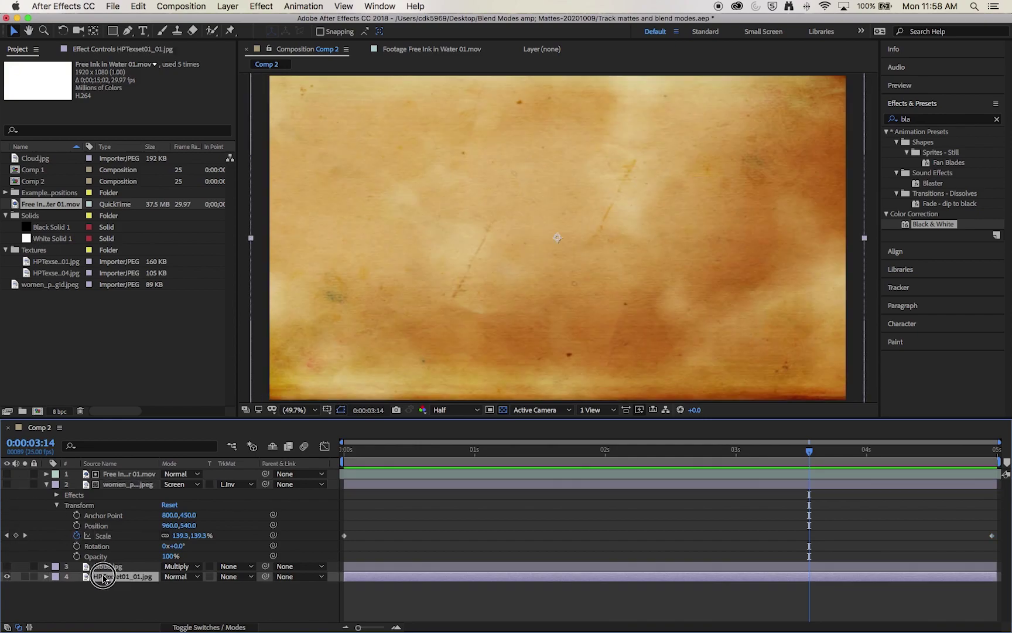
left_click(46, 576)
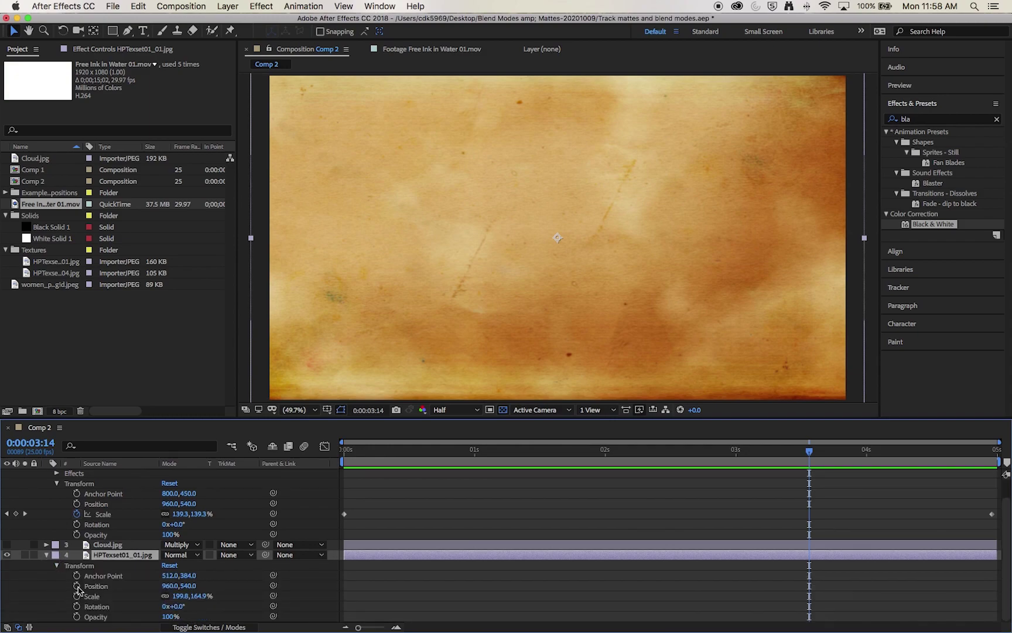
left_click(76, 596)
key("End")
left_click_drag(193, 596, 221, 598)
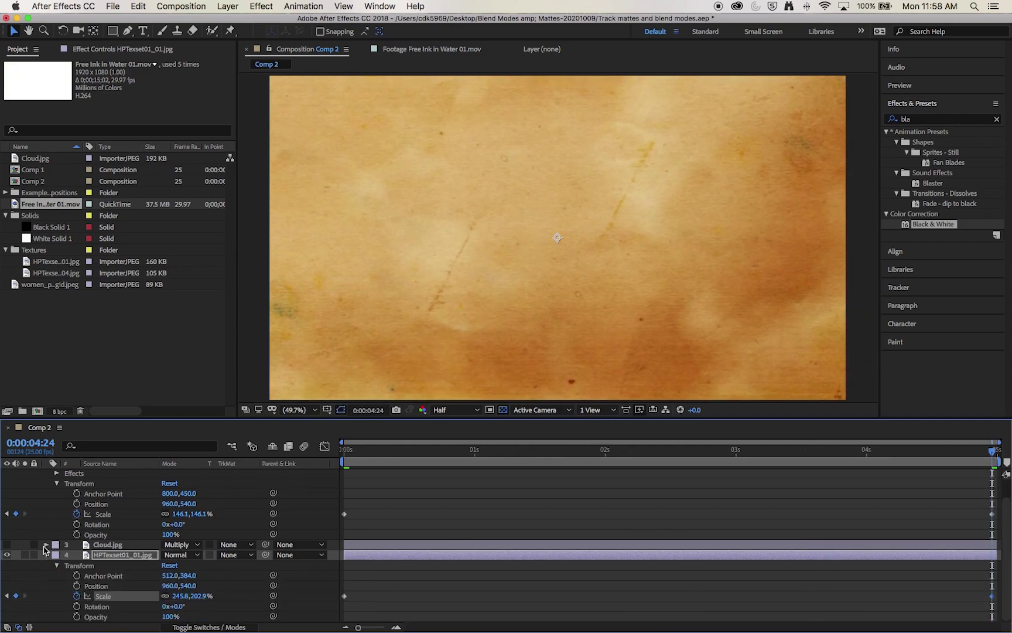
left_click(7, 544)
scroll(34, 485, "up", 2)
Make the portrait layer visible again and preview the animation from 0s.
left_click(7, 484)
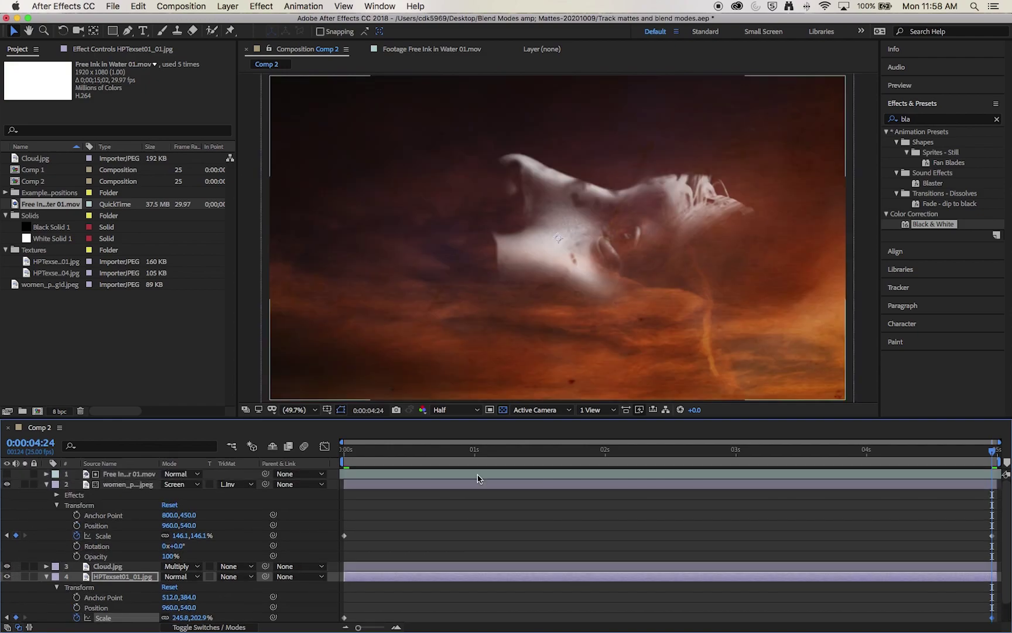
key("Home")
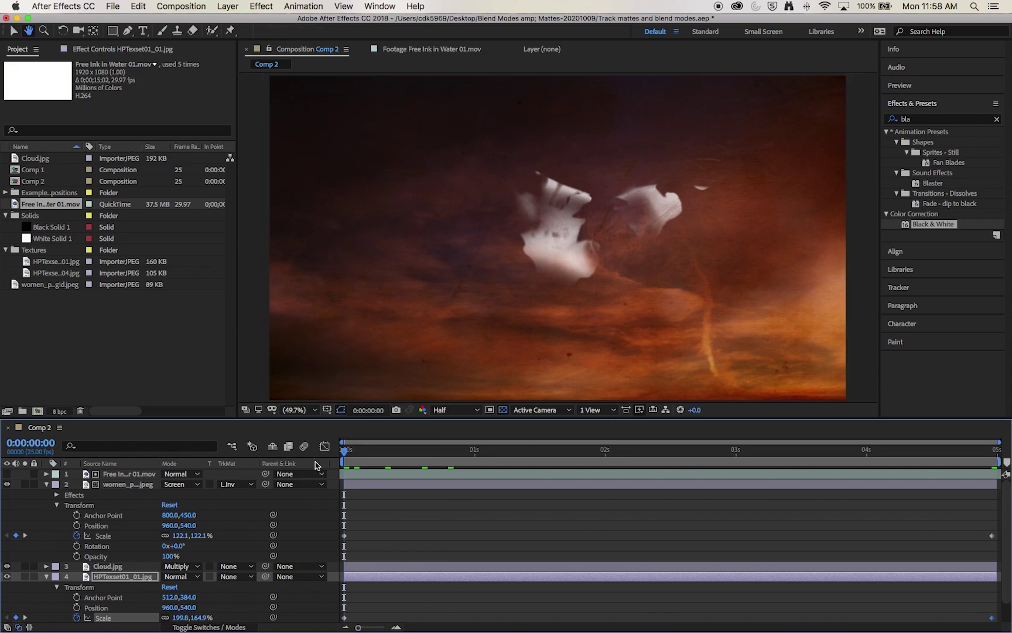
key("space")
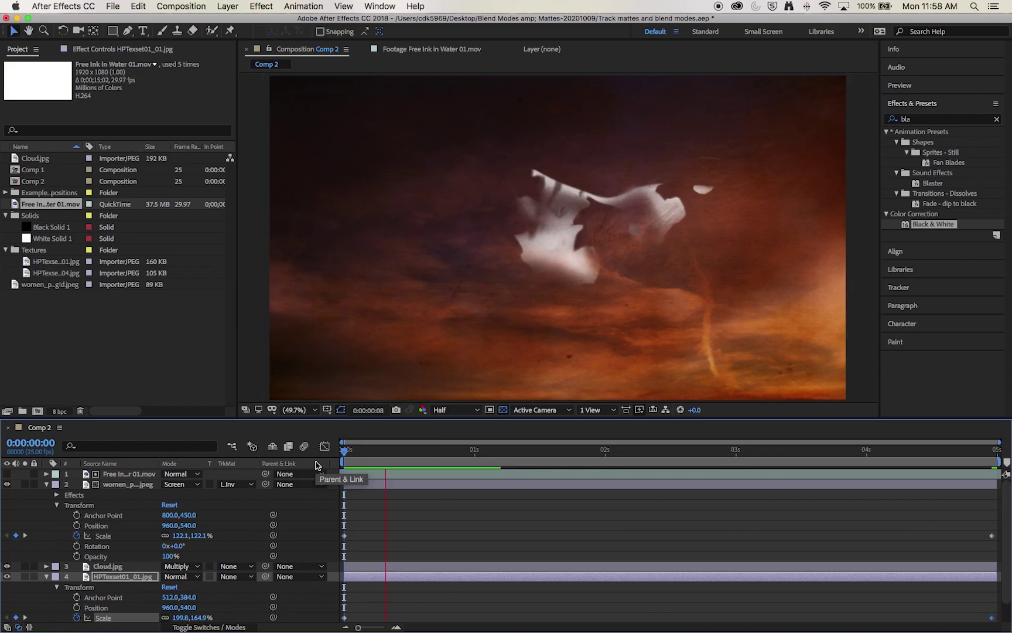